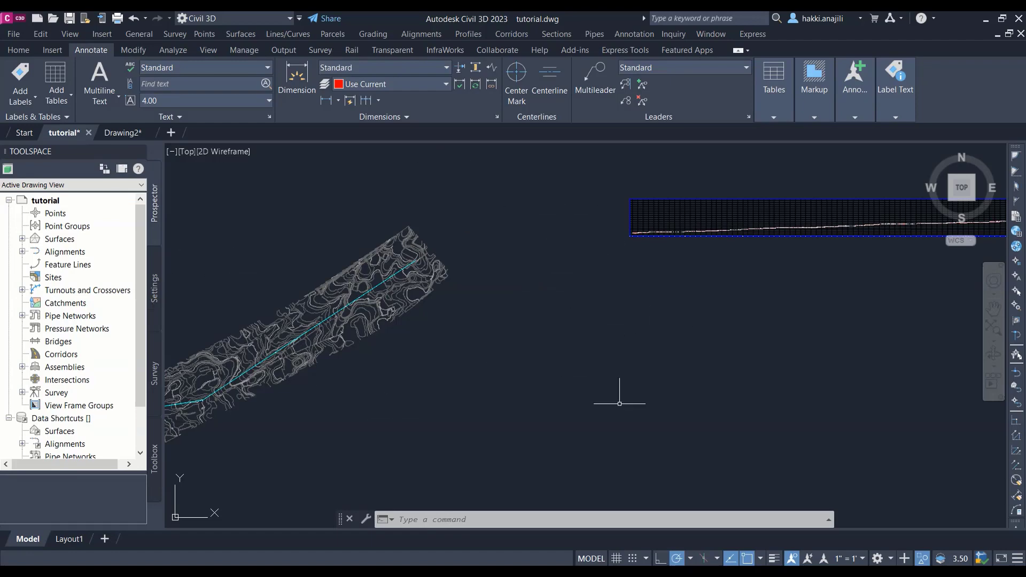
Step: Zoom and pan to the surface, checking the annotation scale list without changing it
{"action": "scroll", "coordinate": [405, 260], "scroll_direction": "up", "scroll_amount": 5}
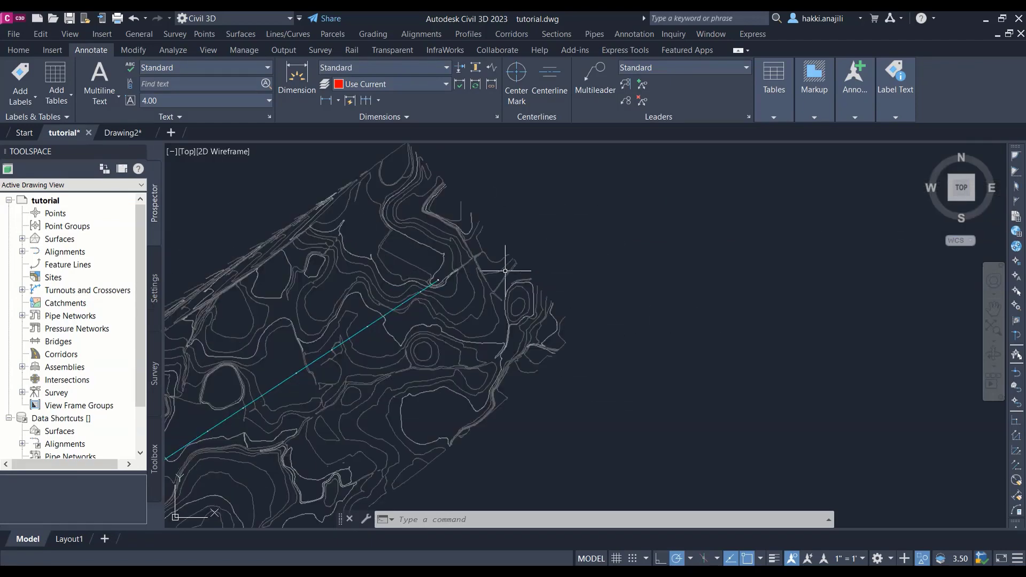
{"action": "scroll", "coordinate": [505, 271], "scroll_direction": "down", "scroll_amount": 5}
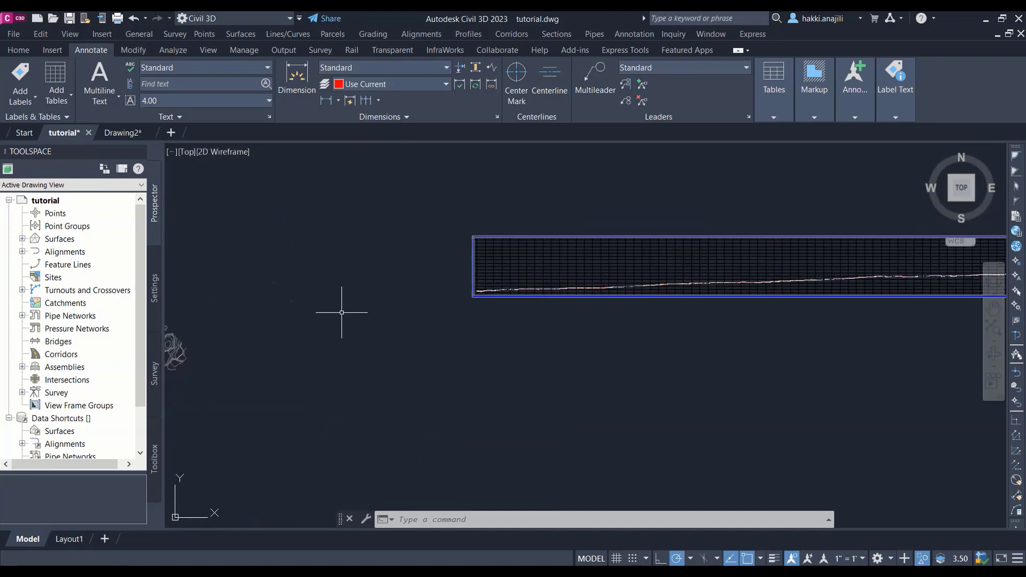
{"action": "scroll", "coordinate": [534, 288], "scroll_direction": "up", "scroll_amount": 2}
{"action": "scroll", "coordinate": [564, 253], "scroll_direction": "up", "scroll_amount": 2}
{"action": "scroll", "coordinate": [527, 268], "scroll_direction": "up", "scroll_amount": 1}
{"action": "scroll", "coordinate": [511, 267], "scroll_direction": "up", "scroll_amount": 1}
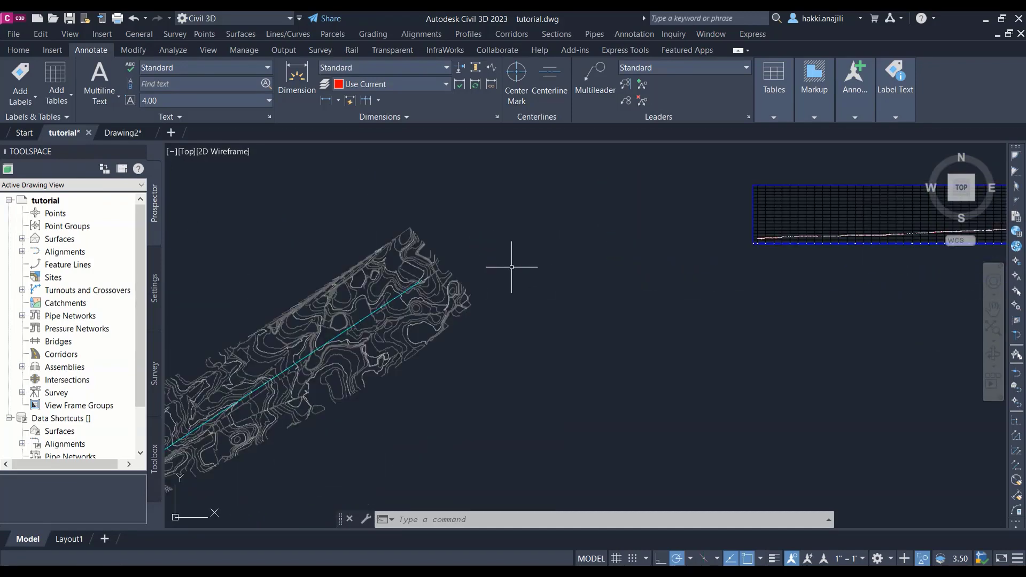
{"action": "middle_click_drag", "start_coordinate": [629, 266], "coordinate": [572, 287]}
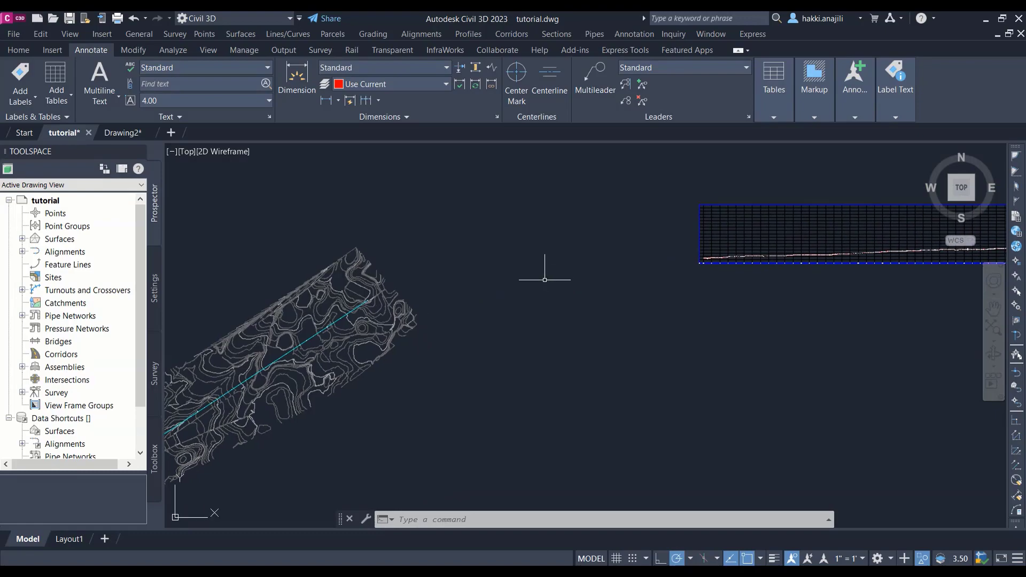
{"action": "scroll", "coordinate": [417, 312], "scroll_direction": "up", "scroll_amount": 2}
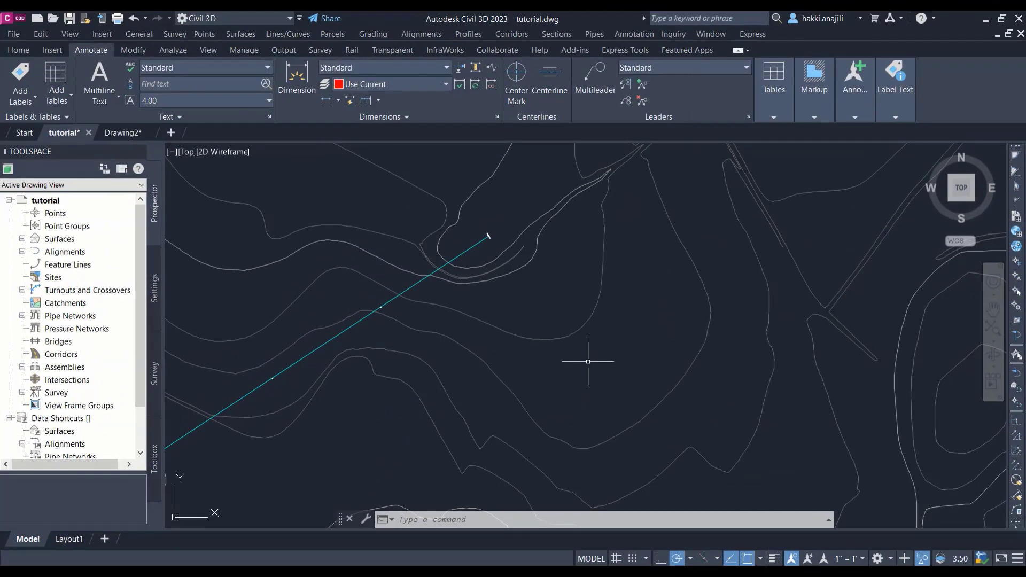
{"action": "left_click", "coordinate": [852, 558]}
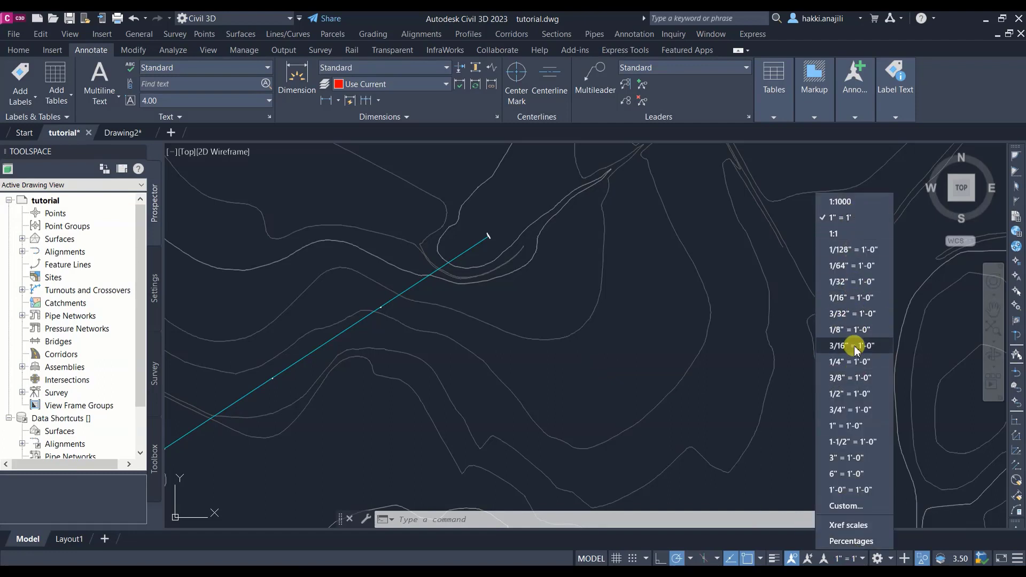
{"action": "left_click", "coordinate": [722, 417]}
Step: Zoom and pan to bring the start of the profile line into view
{"action": "scroll", "coordinate": [636, 387], "scroll_direction": "down", "scroll_amount": 2}
{"action": "scroll", "coordinate": [630, 374], "scroll_direction": "down", "scroll_amount": 2}
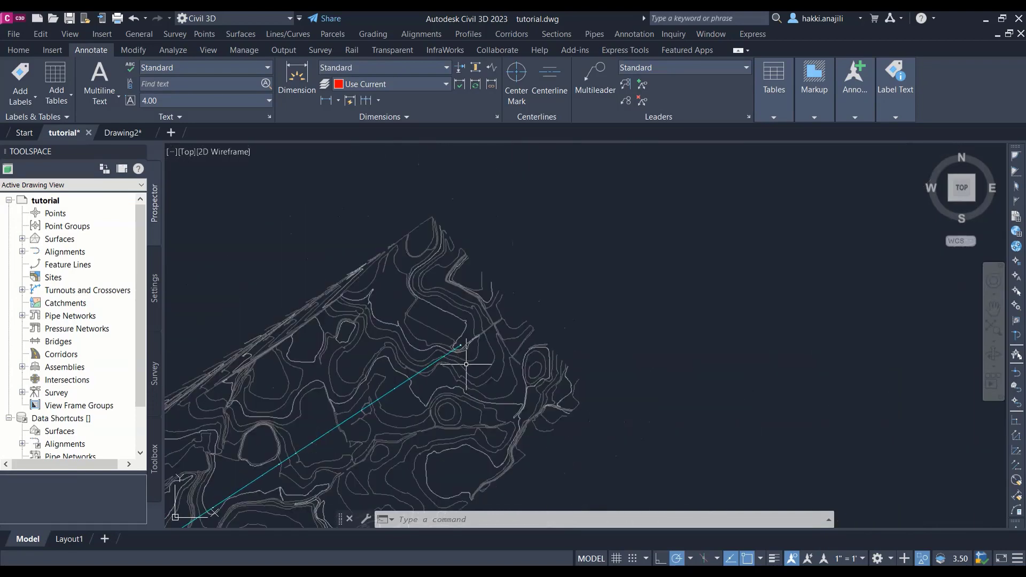
{"action": "scroll", "coordinate": [622, 361], "scroll_direction": "down", "scroll_amount": 2}
{"action": "scroll", "coordinate": [828, 323], "scroll_direction": "up", "scroll_amount": 2}
{"action": "scroll", "coordinate": [667, 348], "scroll_direction": "up", "scroll_amount": 2}
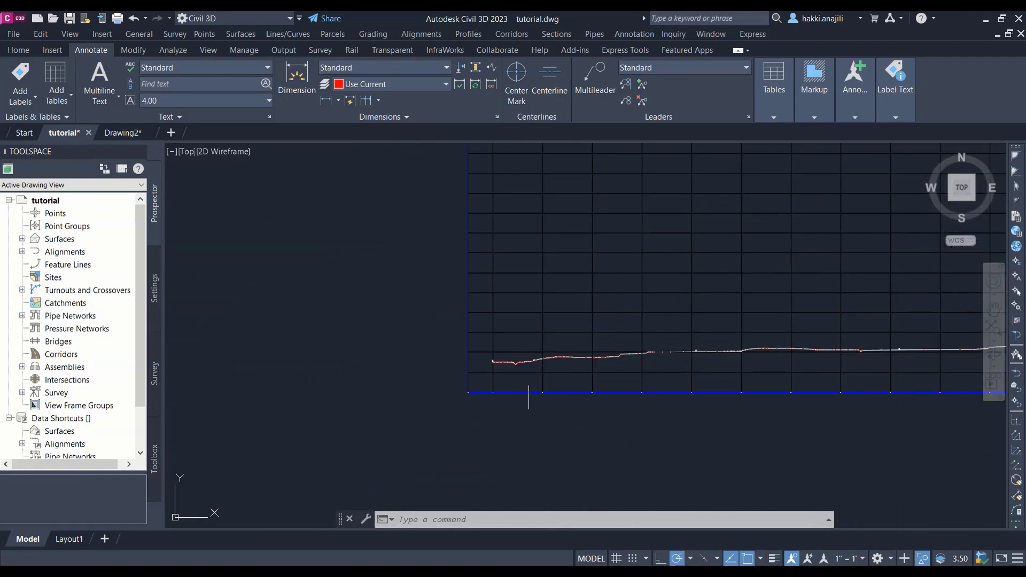
{"action": "scroll", "coordinate": [513, 382], "scroll_direction": "up", "scroll_amount": 2}
{"action": "middle_click_drag", "start_coordinate": [570, 420], "coordinate": [523, 350]}
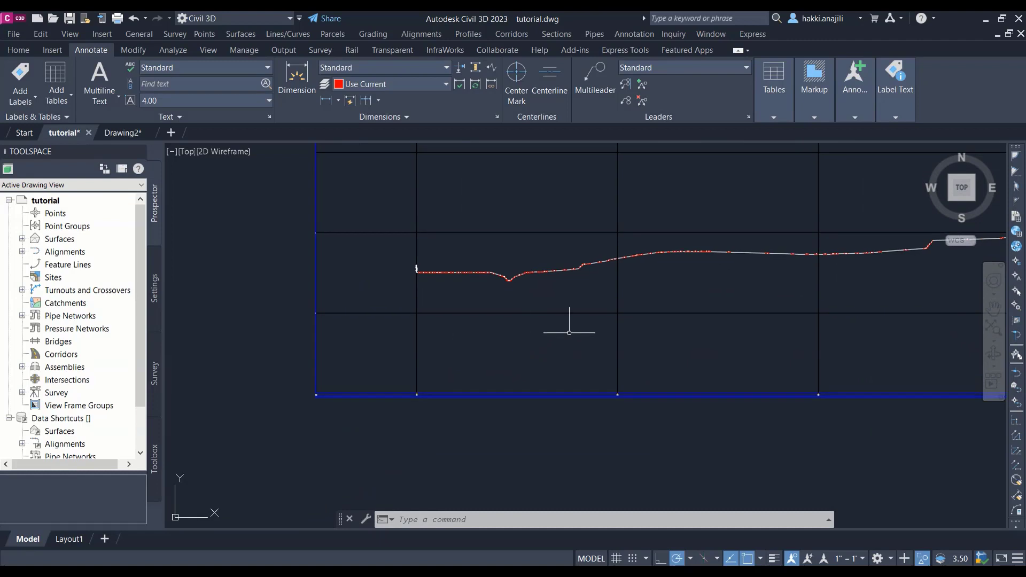
{"action": "scroll", "coordinate": [689, 323], "scroll_direction": "down", "scroll_amount": 2}
{"action": "scroll", "coordinate": [689, 331], "scroll_direction": "down", "scroll_amount": 2}
{"action": "scroll", "coordinate": [369, 371], "scroll_direction": "down", "scroll_amount": 2}
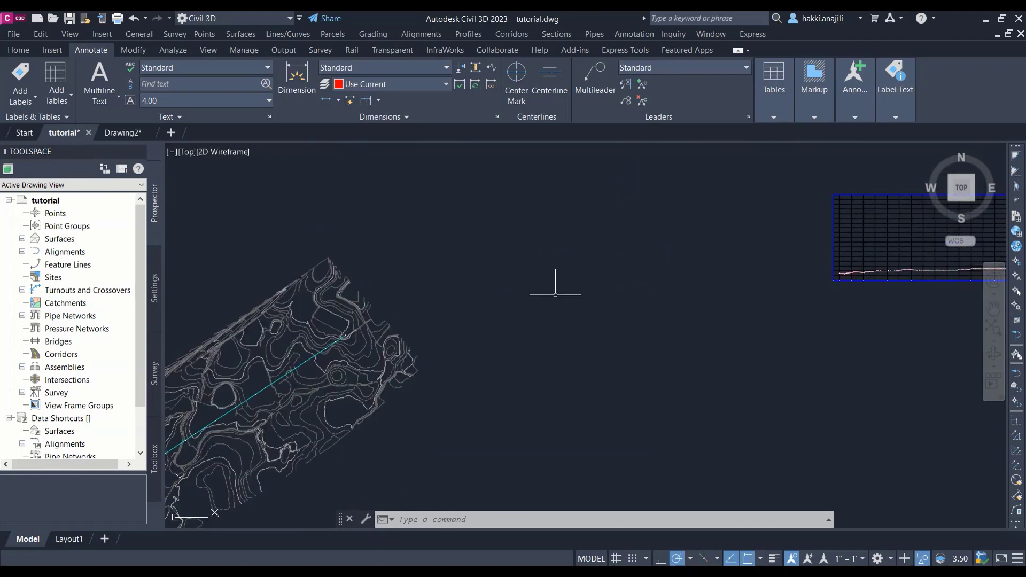
Step: Set both source content and target drawing insertion units to Millimeters in Options
{"action": "right_click", "coordinate": [527, 258]}
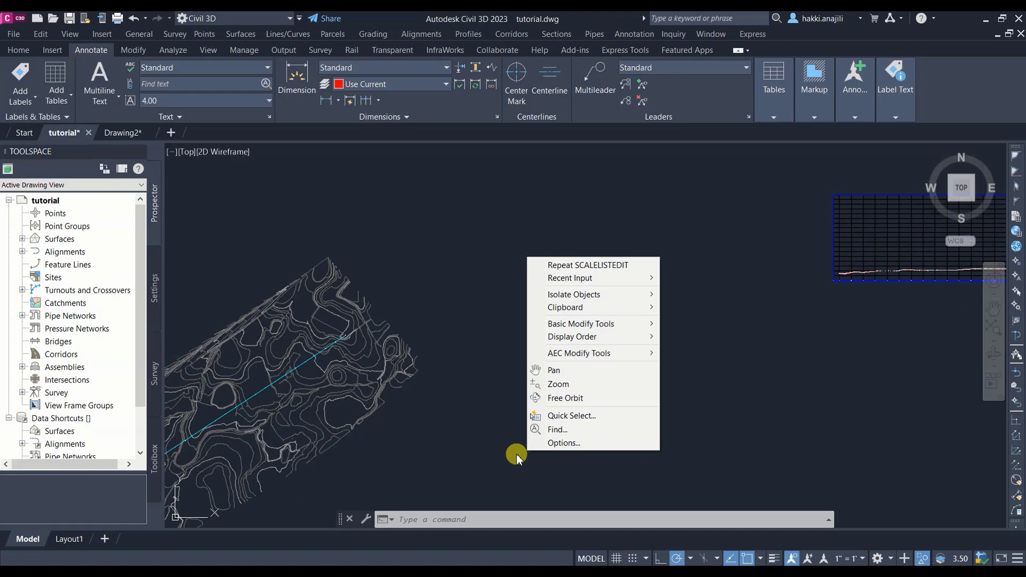
{"action": "left_click", "coordinate": [542, 443]}
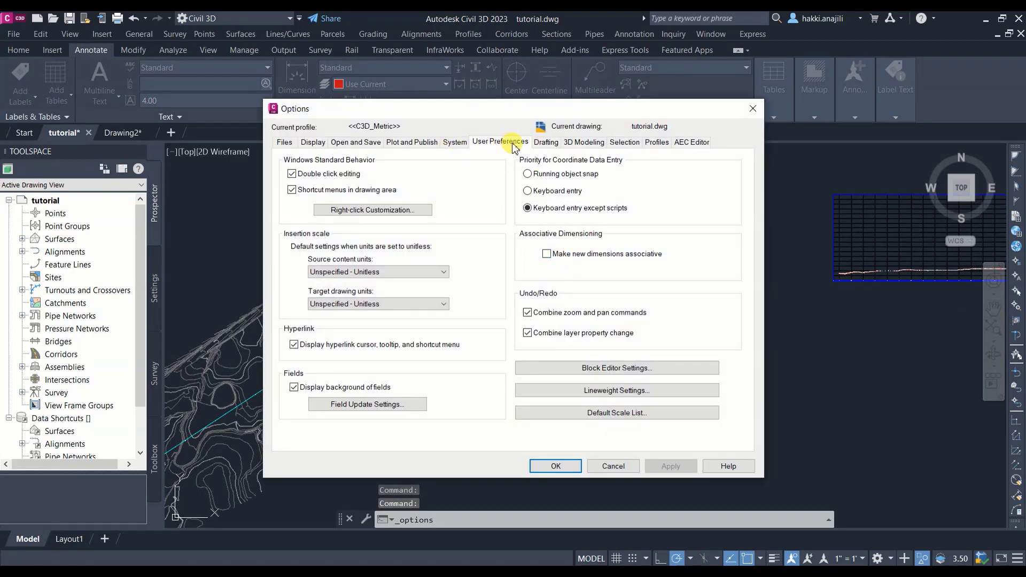
{"action": "left_click", "coordinate": [378, 272]}
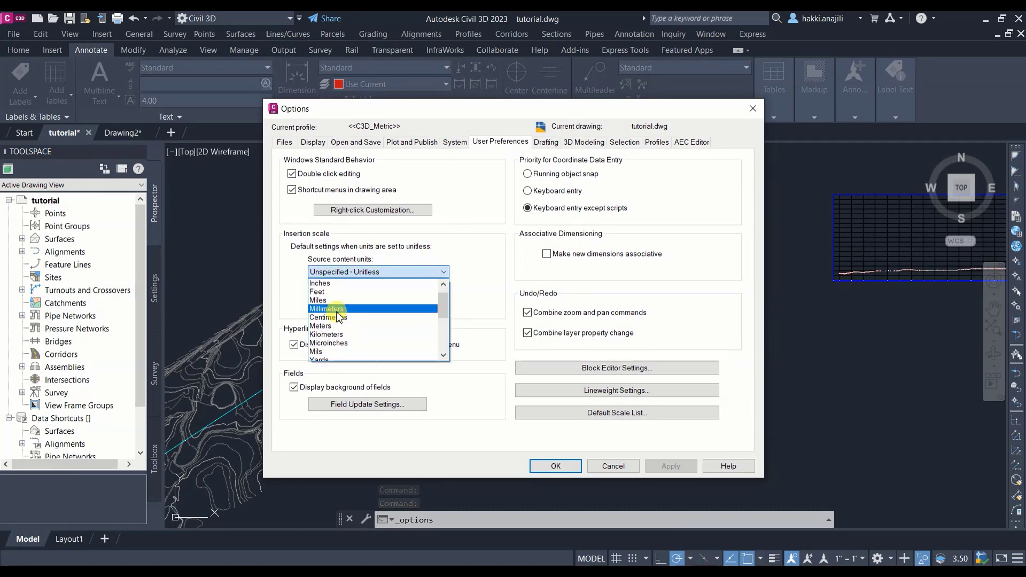
{"action": "left_click", "coordinate": [337, 311]}
{"action": "left_click", "coordinate": [355, 304]}
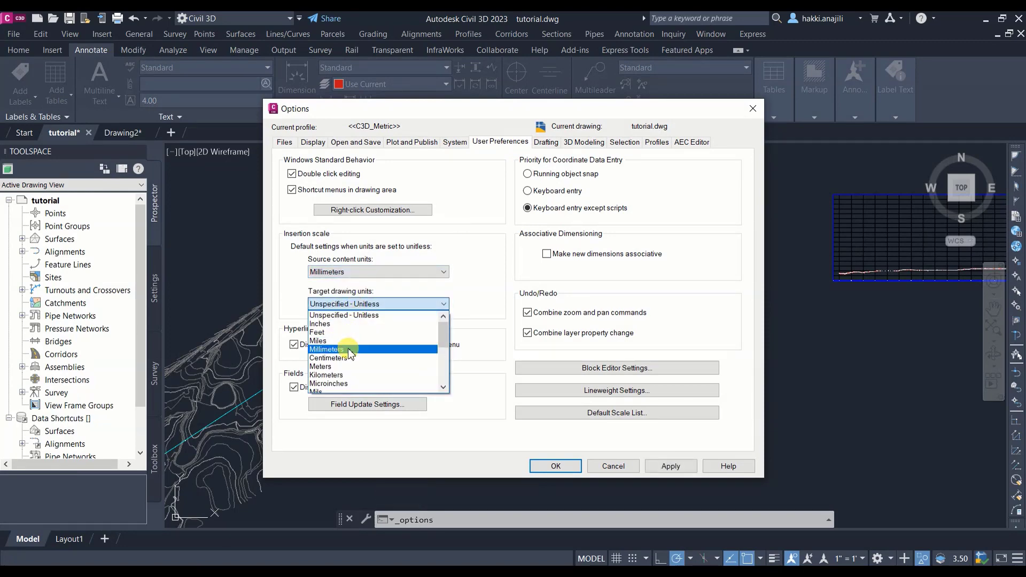
{"action": "left_click", "coordinate": [348, 350]}
{"action": "left_click", "coordinate": [551, 465]}
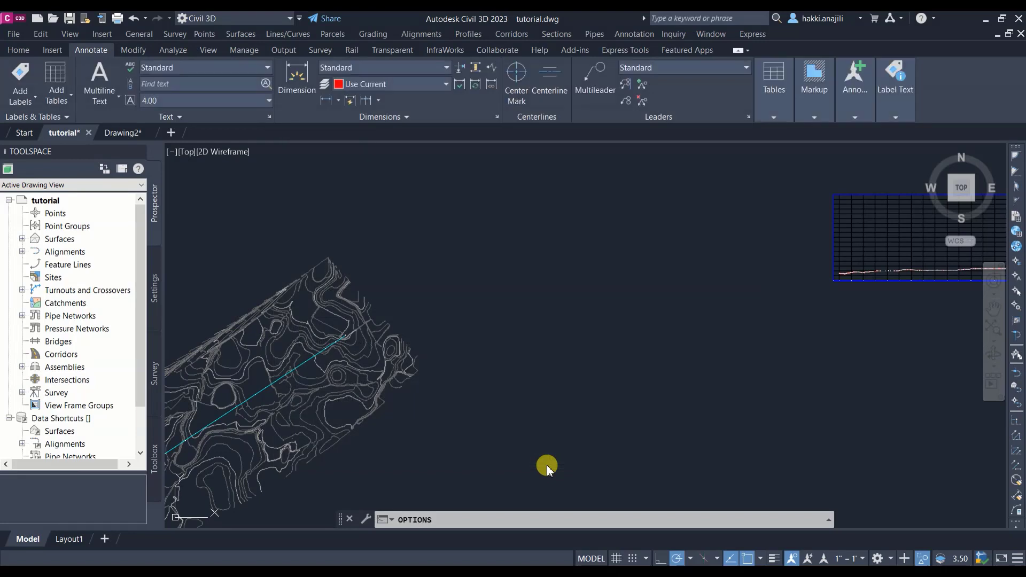
Step: Reset the drawing's scale list to the default metric scales via Edit Drawing Scales
{"action": "left_click", "coordinate": [850, 560]}
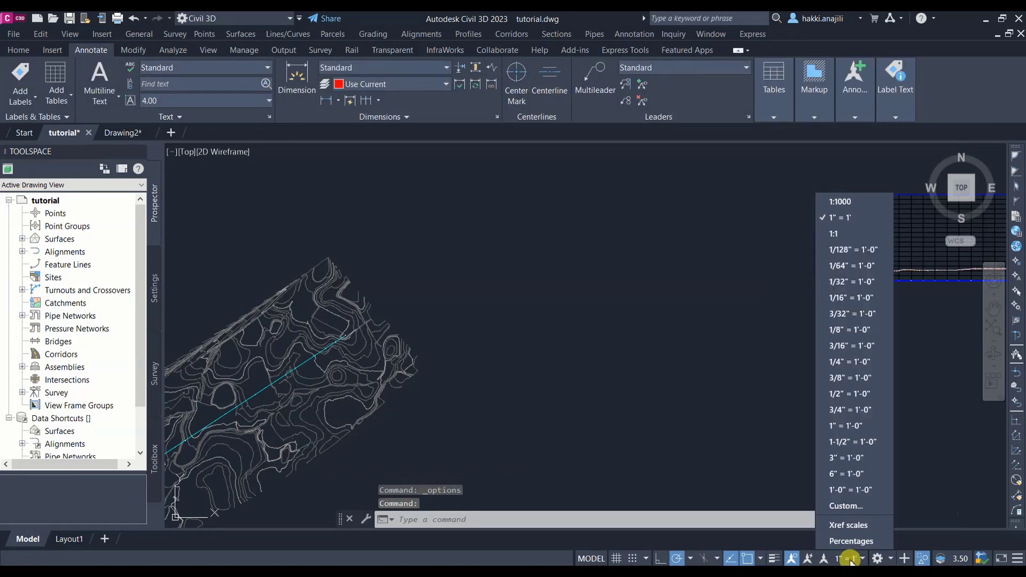
{"action": "left_click", "coordinate": [846, 507]}
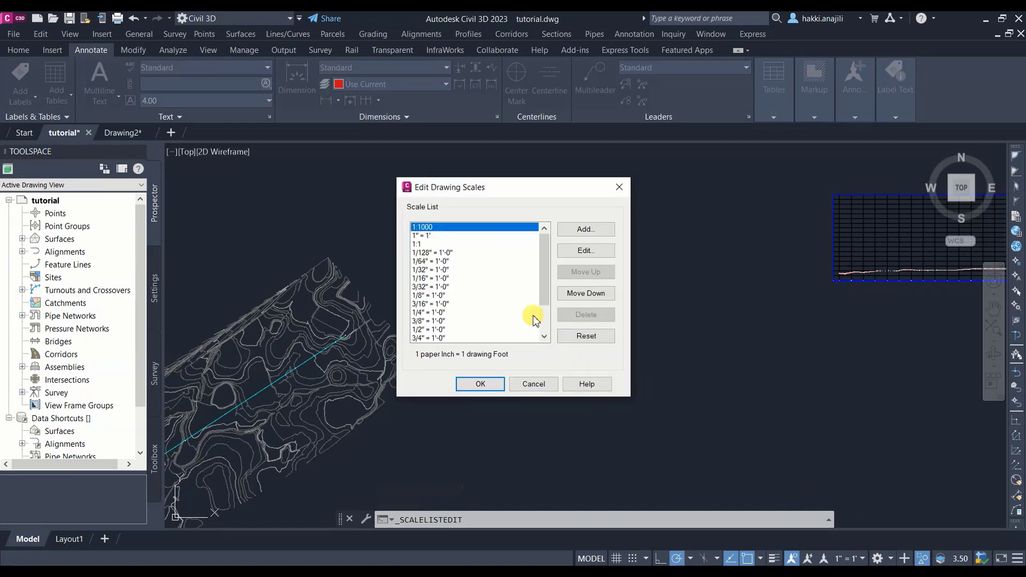
{"action": "left_click", "coordinate": [585, 341]}
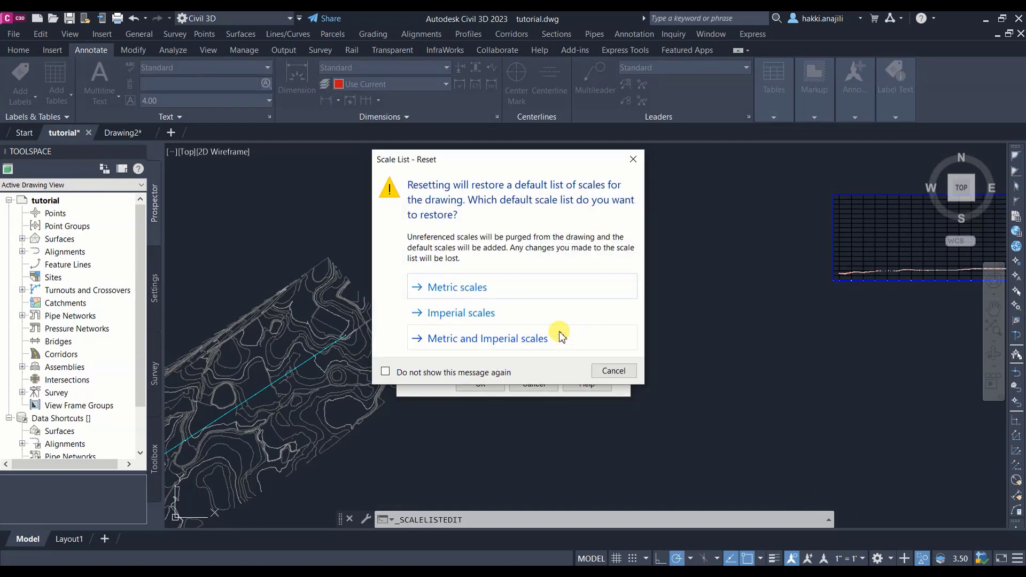
{"action": "left_click", "coordinate": [458, 287]}
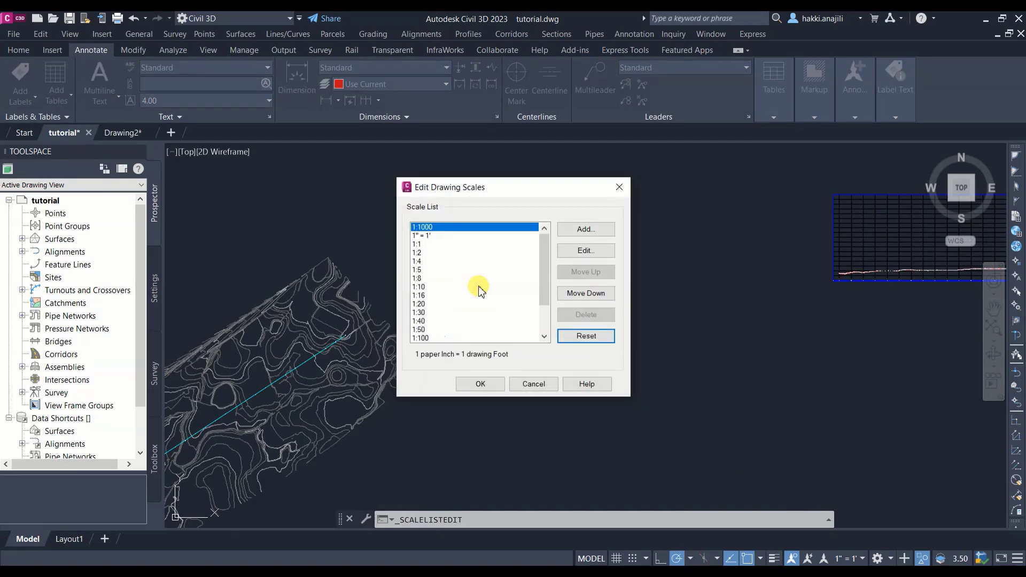
{"action": "left_click", "coordinate": [475, 384]}
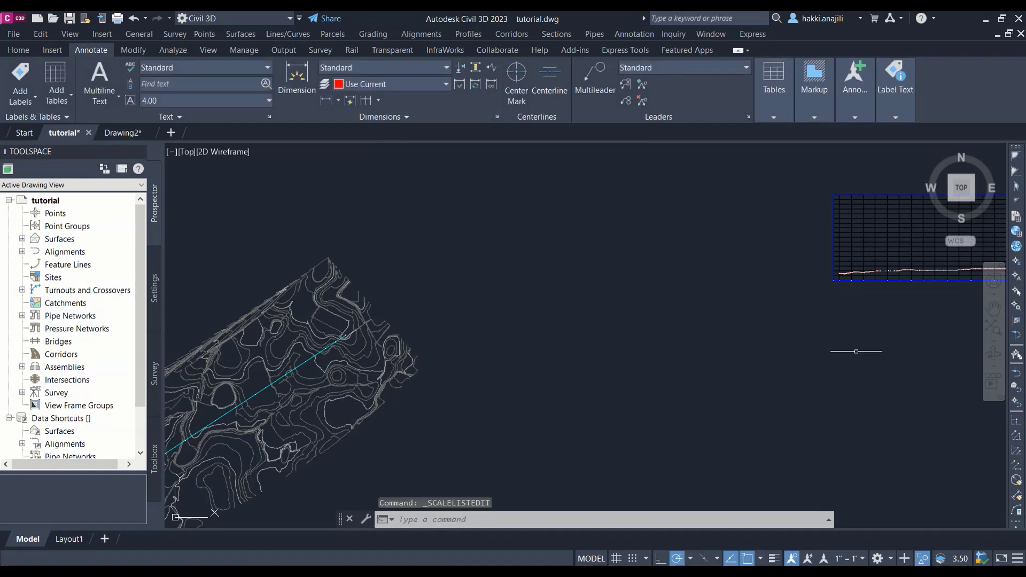
{"action": "middle_click_drag", "start_coordinate": [860, 352], "coordinate": [619, 363]}
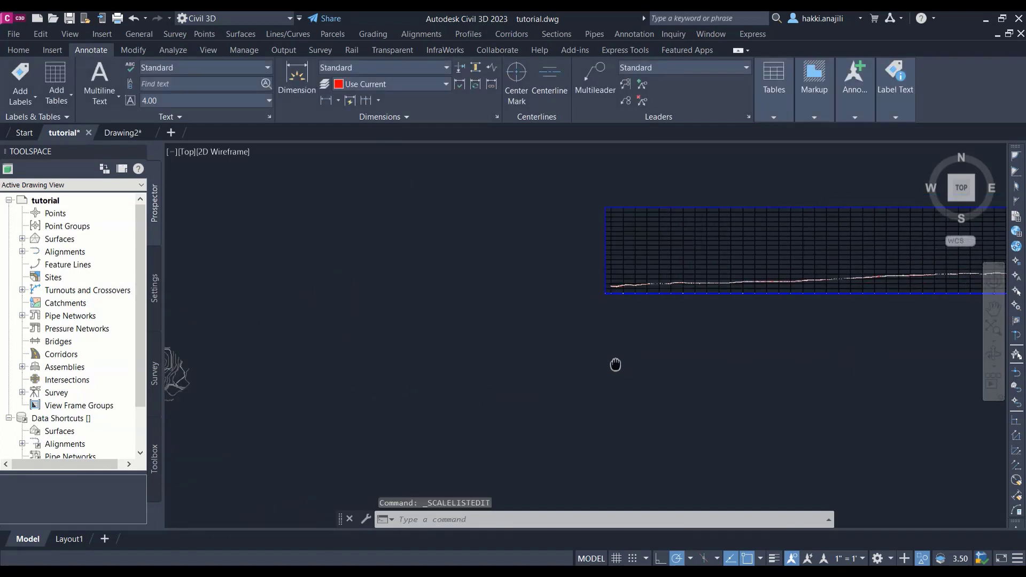
Step: Set the annotation scale to 1:1000, then zoom in and window-select the profile view
{"action": "left_click", "coordinate": [846, 558]}
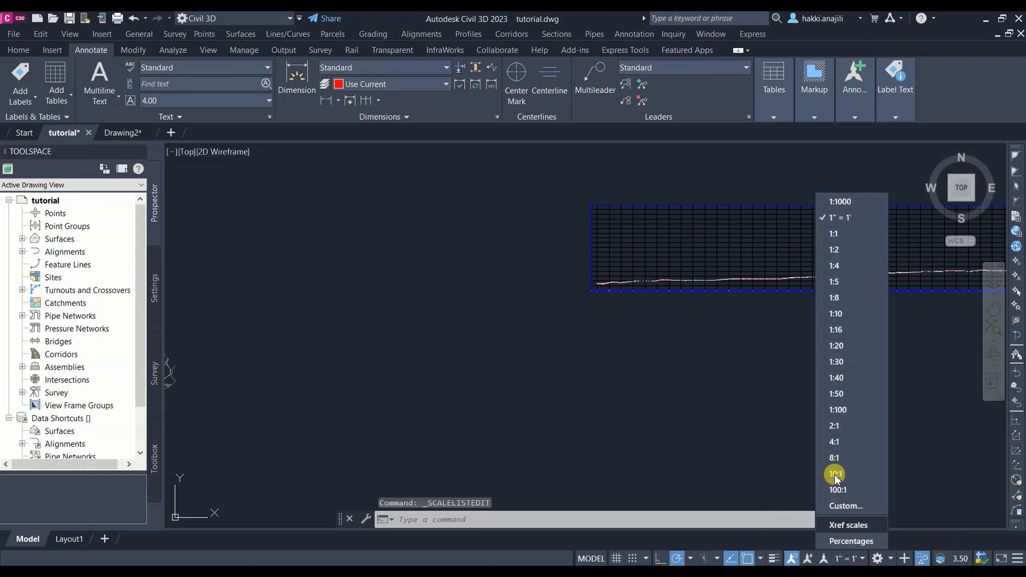
{"action": "left_click", "coordinate": [850, 202]}
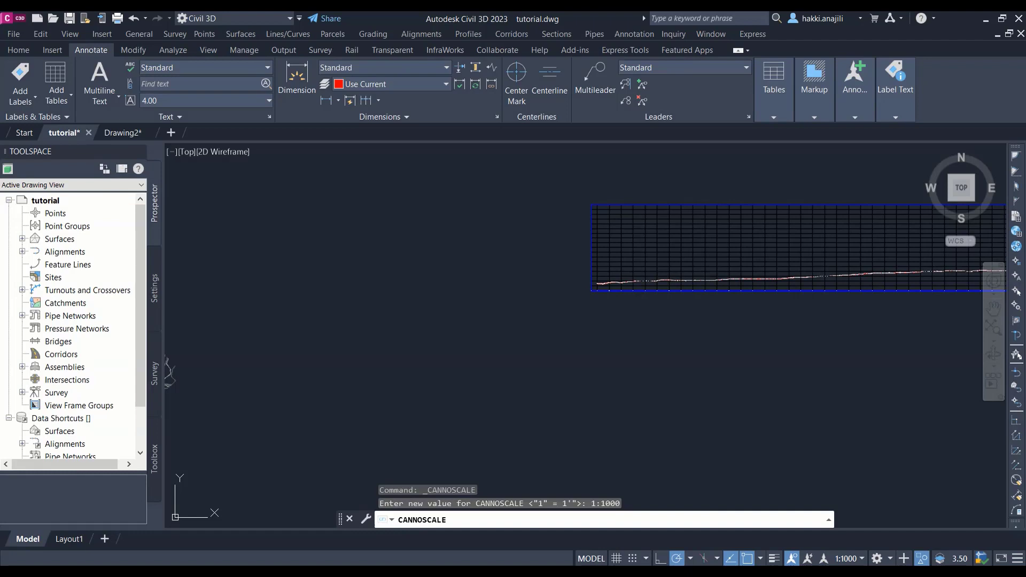
{"action": "scroll", "coordinate": [661, 279], "scroll_direction": "up", "scroll_amount": 3}
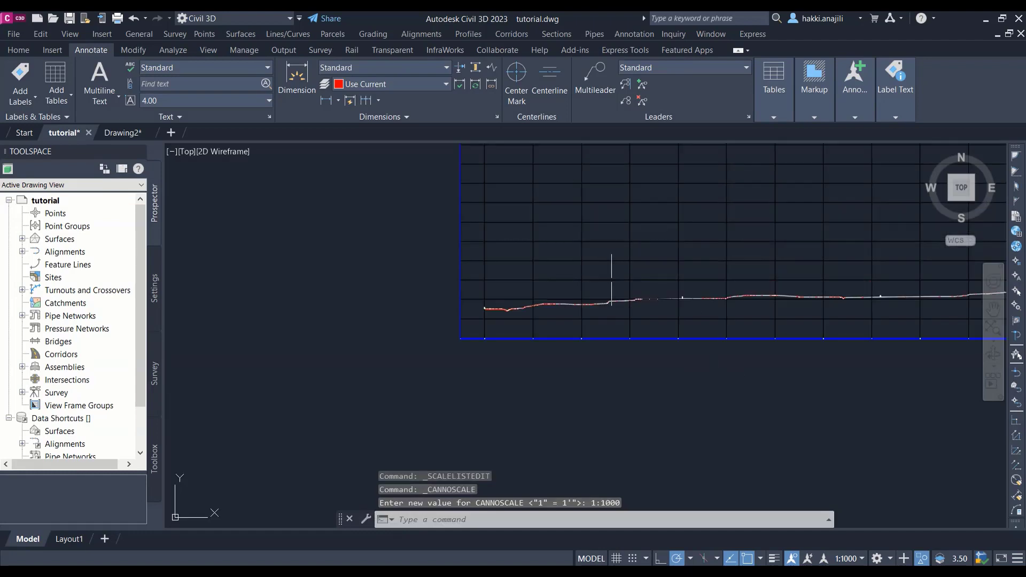
{"action": "scroll", "coordinate": [614, 267], "scroll_direction": "up", "scroll_amount": 5}
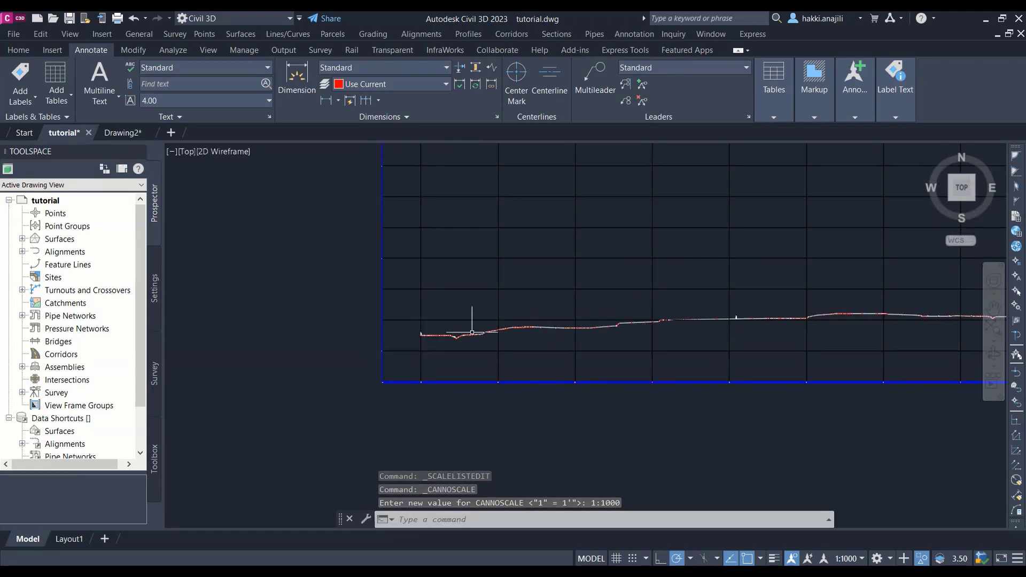
{"action": "scroll", "coordinate": [475, 320], "scroll_direction": "up", "scroll_amount": 2}
{"action": "left_click", "coordinate": [592, 294]}
{"action": "left_click", "coordinate": [568, 231]}
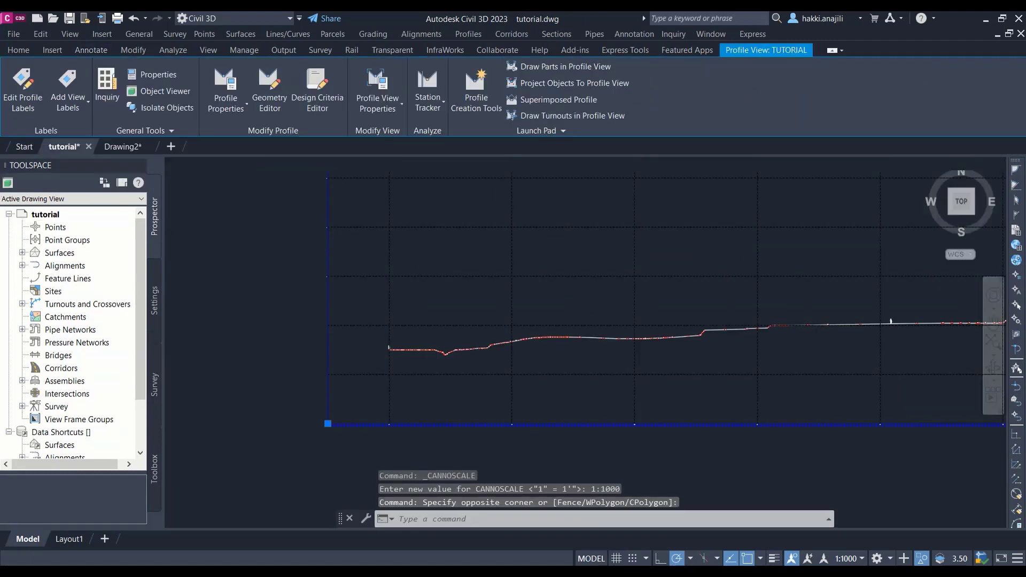
{"action": "right_click", "coordinate": [572, 225]}
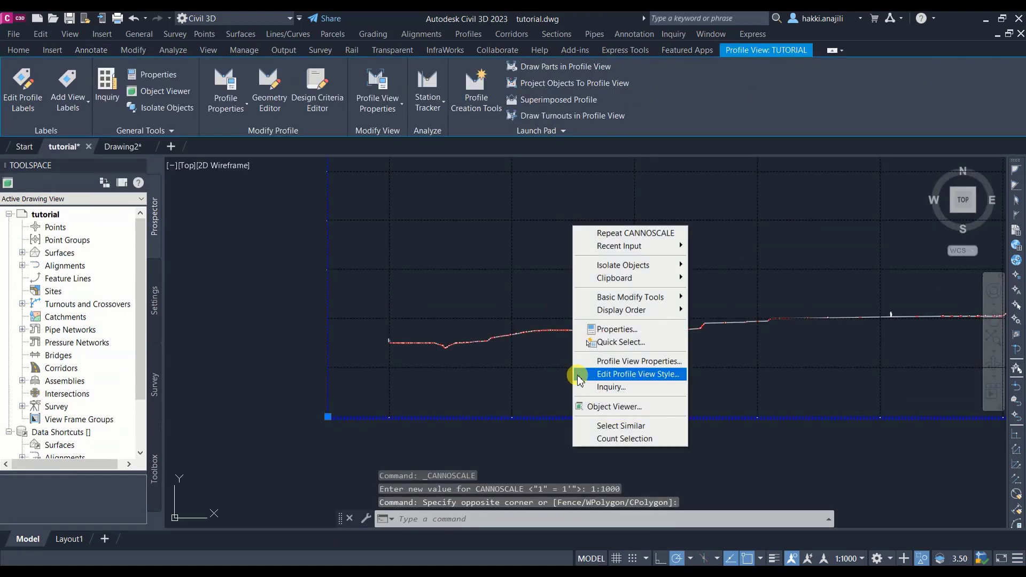
{"action": "left_click", "coordinate": [606, 375]}
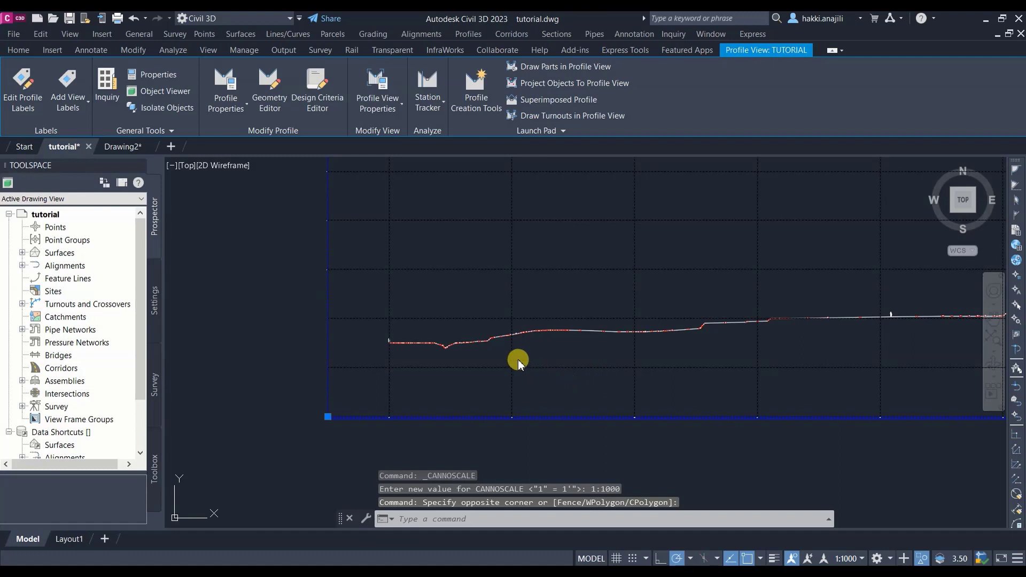
{"action": "left_click", "coordinate": [355, 208]}
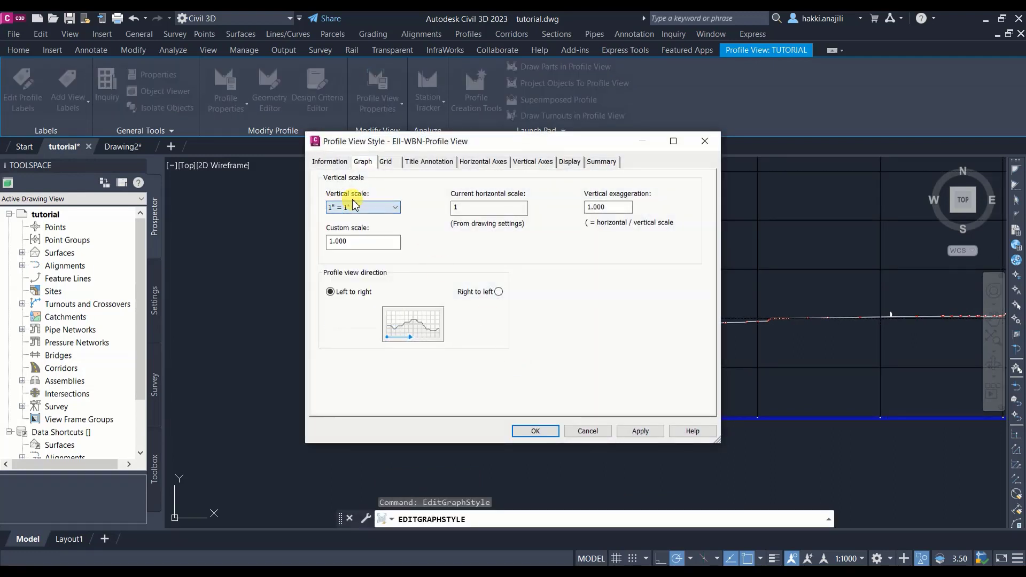
{"action": "left_click", "coordinate": [365, 206]}
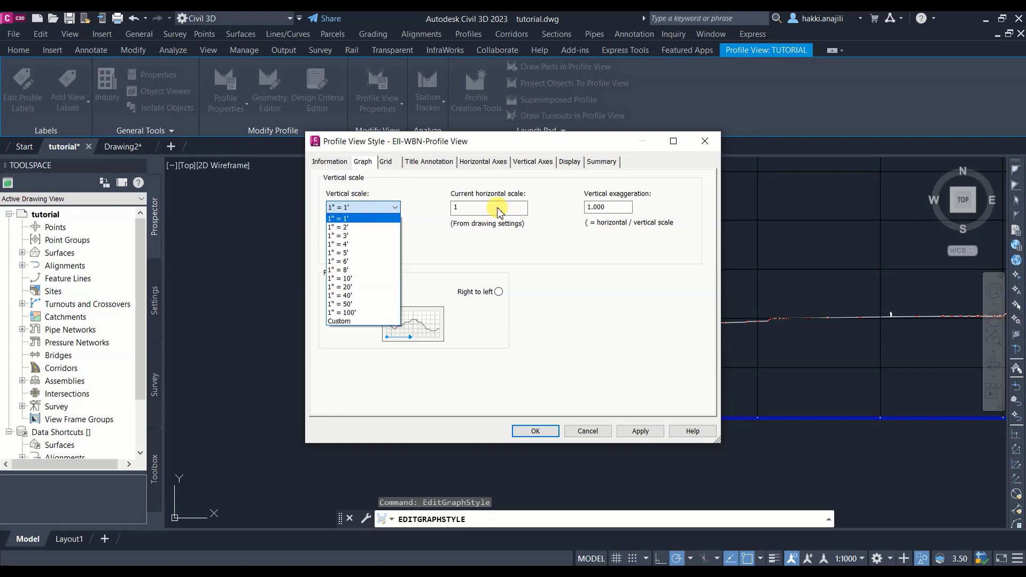
{"action": "left_click", "coordinate": [609, 207]}
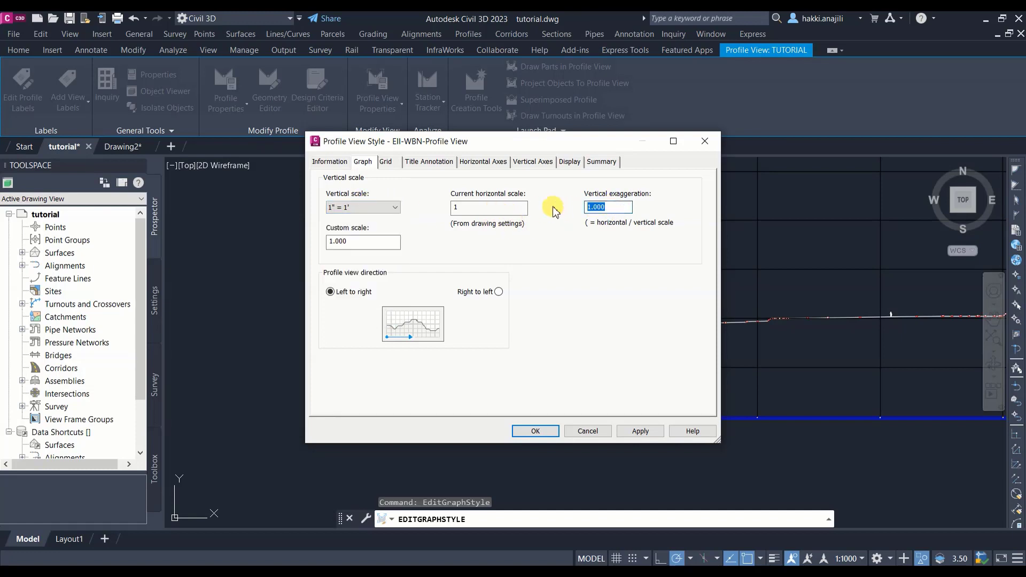
{"action": "type", "text": "5"}
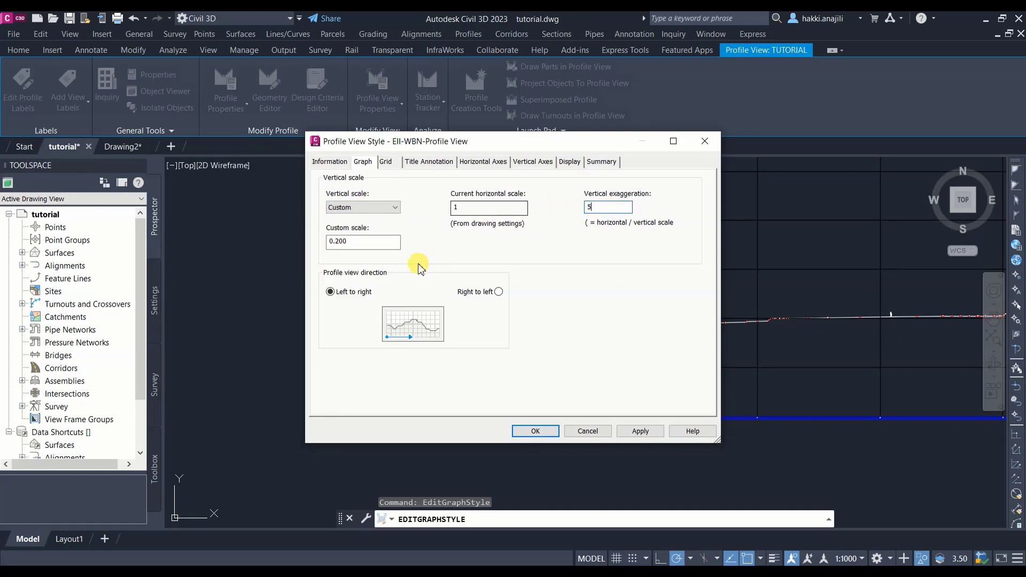
{"action": "left_click", "coordinate": [347, 241]}
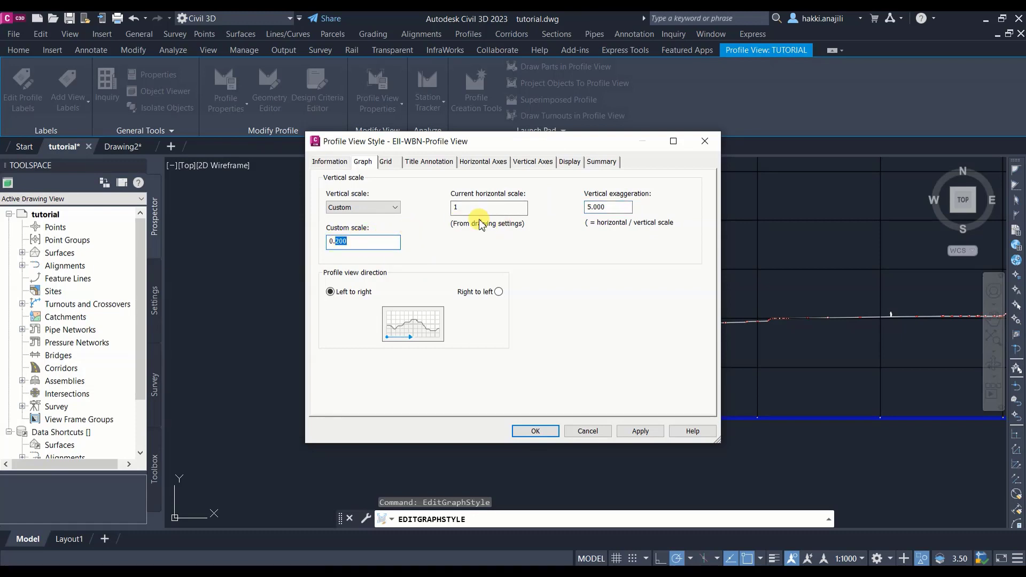
{"action": "left_click", "coordinate": [591, 430]}
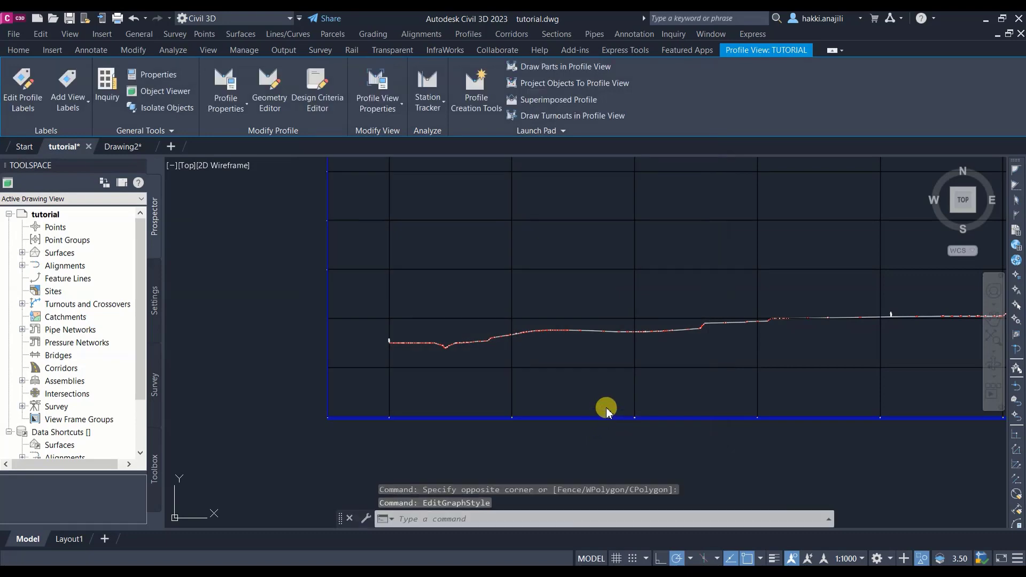
{"action": "scroll", "coordinate": [745, 302], "scroll_direction": "down", "scroll_amount": 5}
{"action": "scroll", "coordinate": [743, 307], "scroll_direction": "down", "scroll_amount": 3}
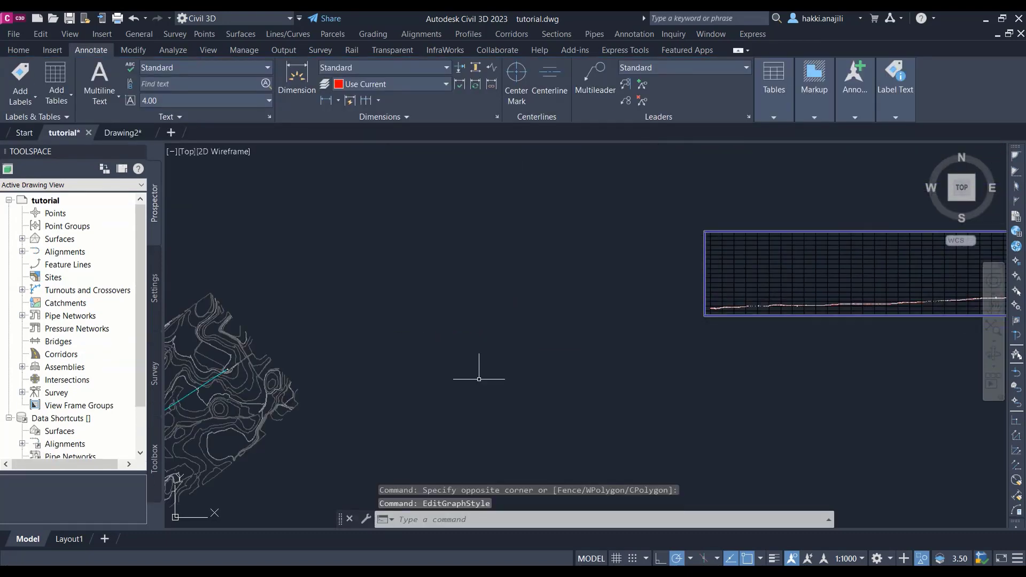
{"action": "middle_click_drag", "start_coordinate": [476, 367], "coordinate": [572, 327]}
{"action": "scroll", "coordinate": [449, 322], "scroll_direction": "down", "scroll_amount": 1}
Step: Open the tutorial drawing's Edit Drawing Settings from the Toolspace Settings tab
{"action": "middle_click_drag", "start_coordinate": [449, 322], "coordinate": [469, 311]}
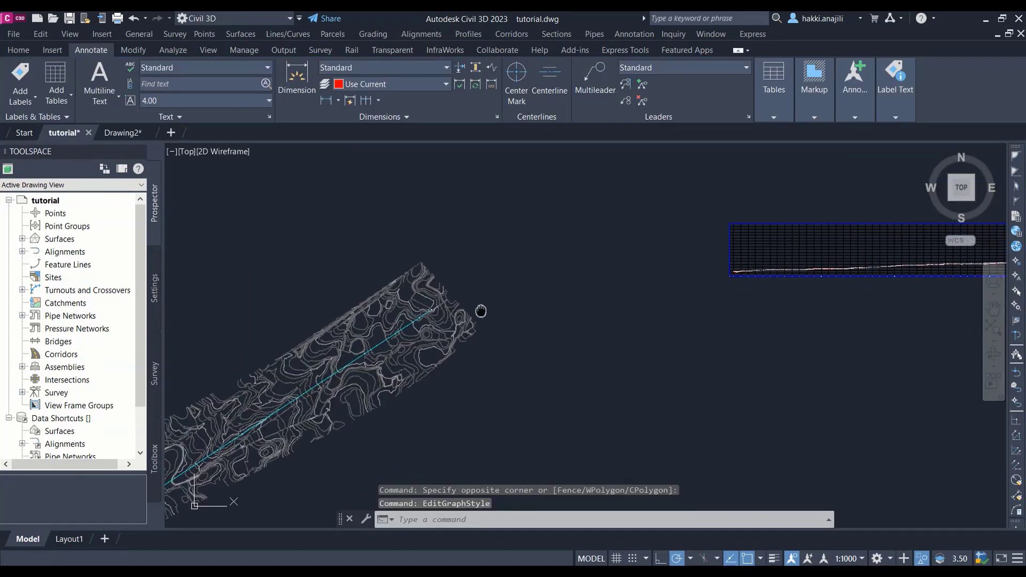
{"action": "left_click", "coordinate": [154, 279]}
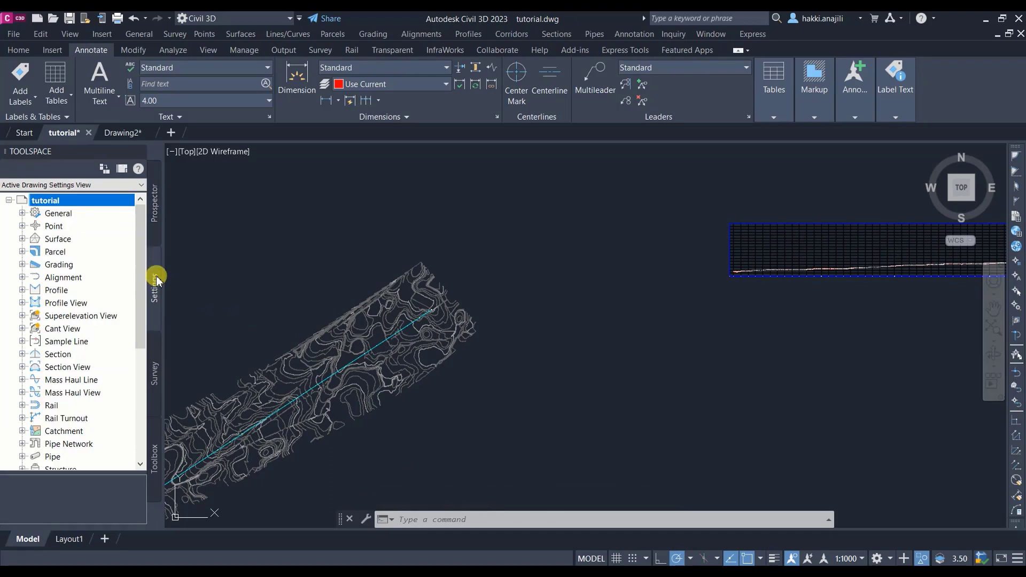
{"action": "right_click", "coordinate": [64, 204]}
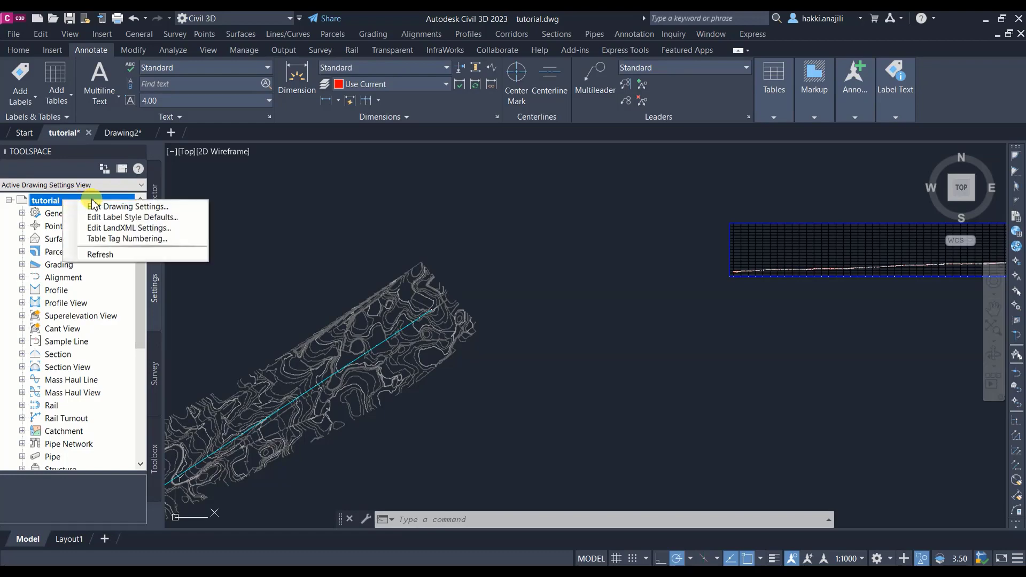
{"action": "left_click", "coordinate": [115, 207]}
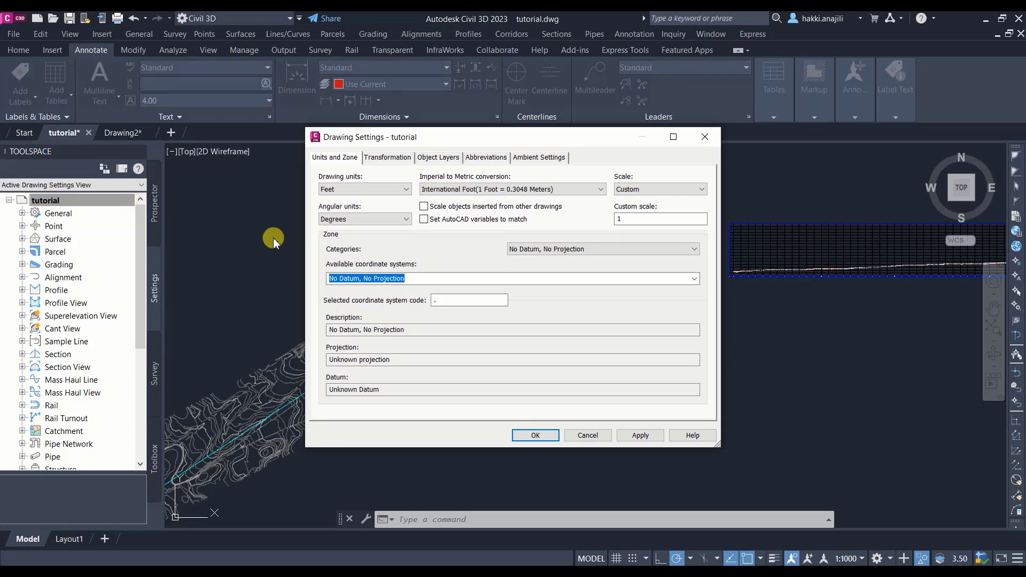
{"action": "left_click", "coordinate": [366, 190]}
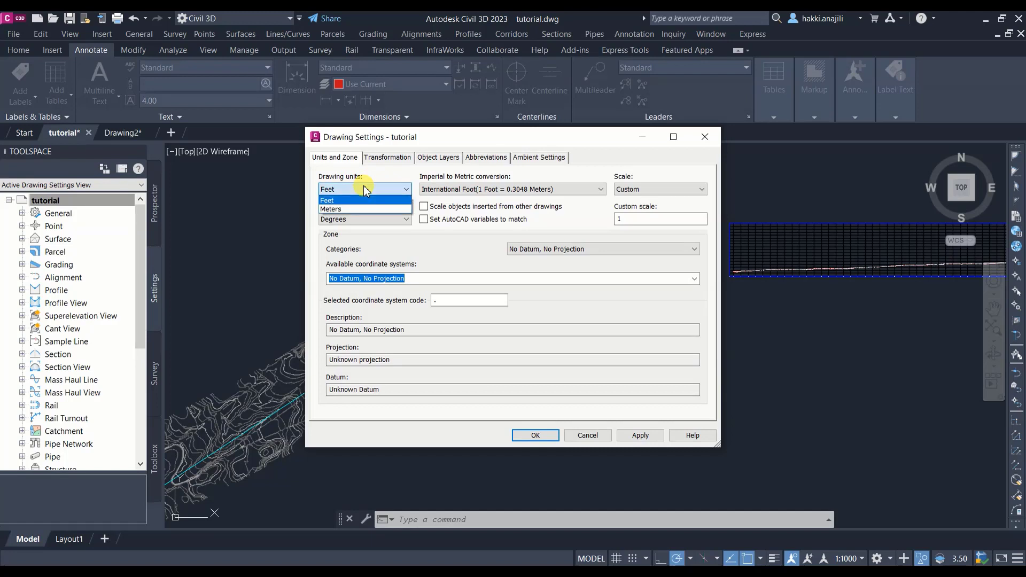
{"action": "left_click", "coordinate": [347, 209]}
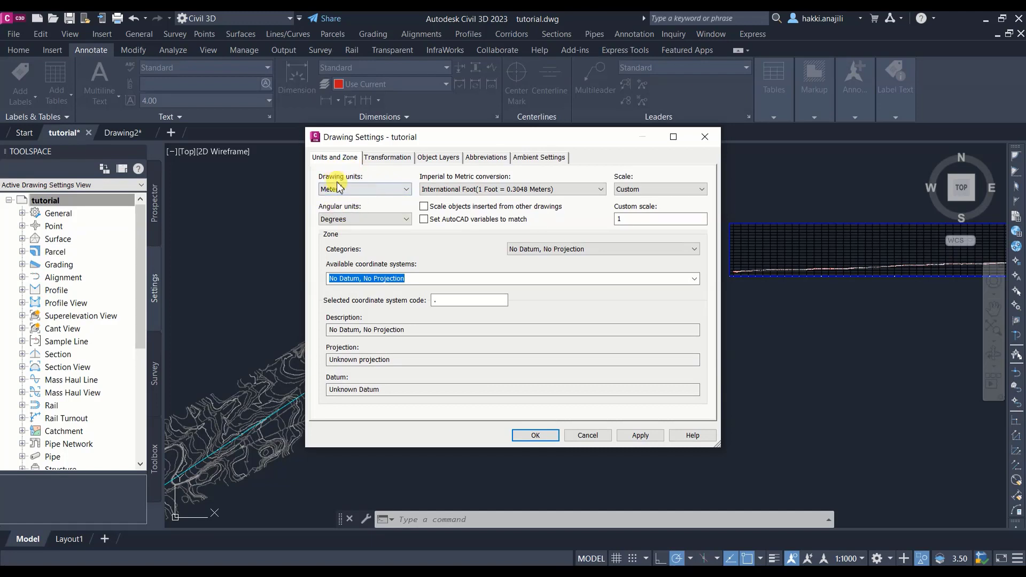
{"action": "left_click", "coordinate": [342, 190]}
{"action": "left_click", "coordinate": [349, 201]}
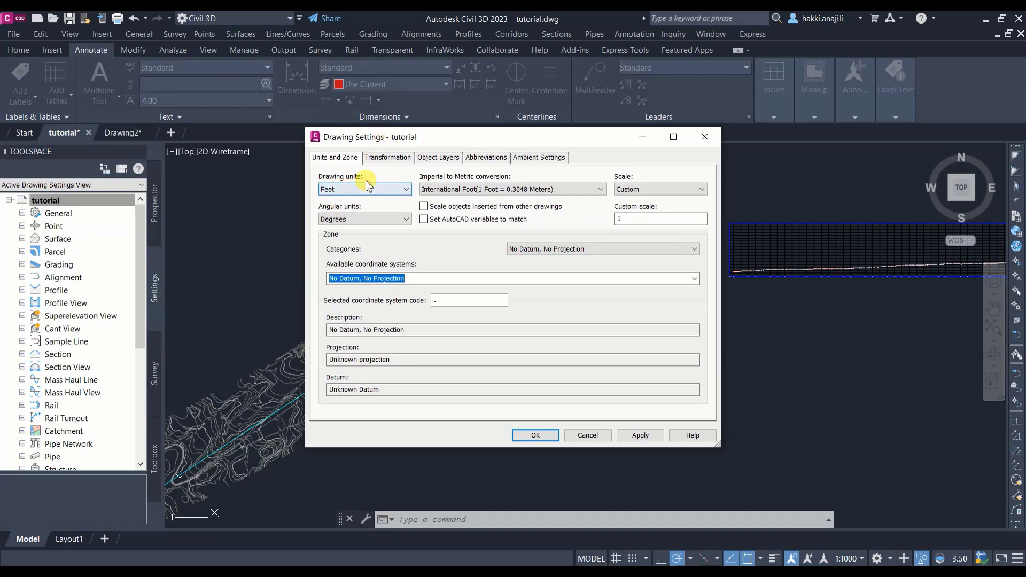
Step: Set the tutorial drawing's units to Meters on the Units and Zone tab
{"action": "left_click_drag", "start_coordinate": [396, 140], "coordinate": [385, 176]}
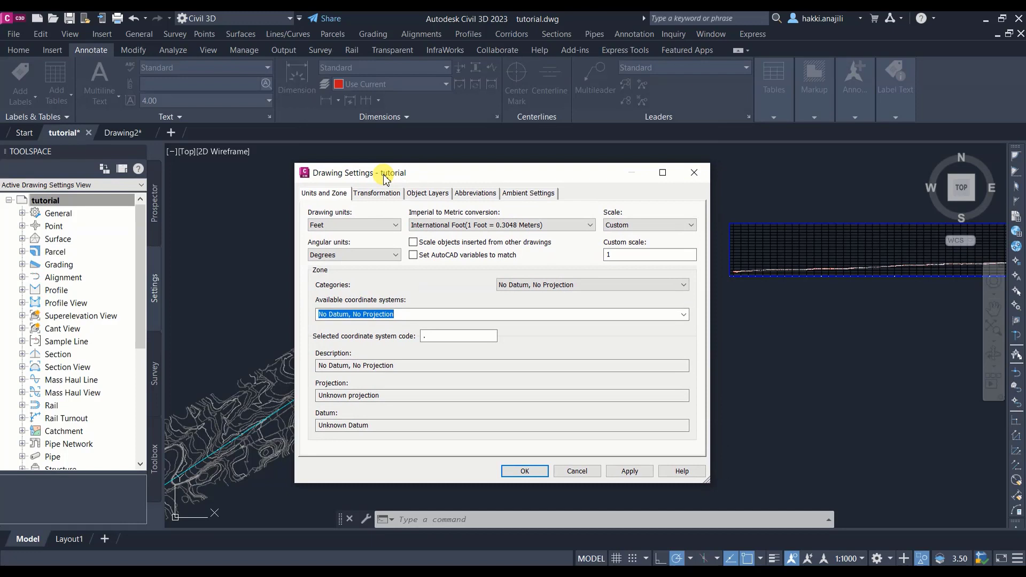
{"action": "left_click", "coordinate": [353, 225]}
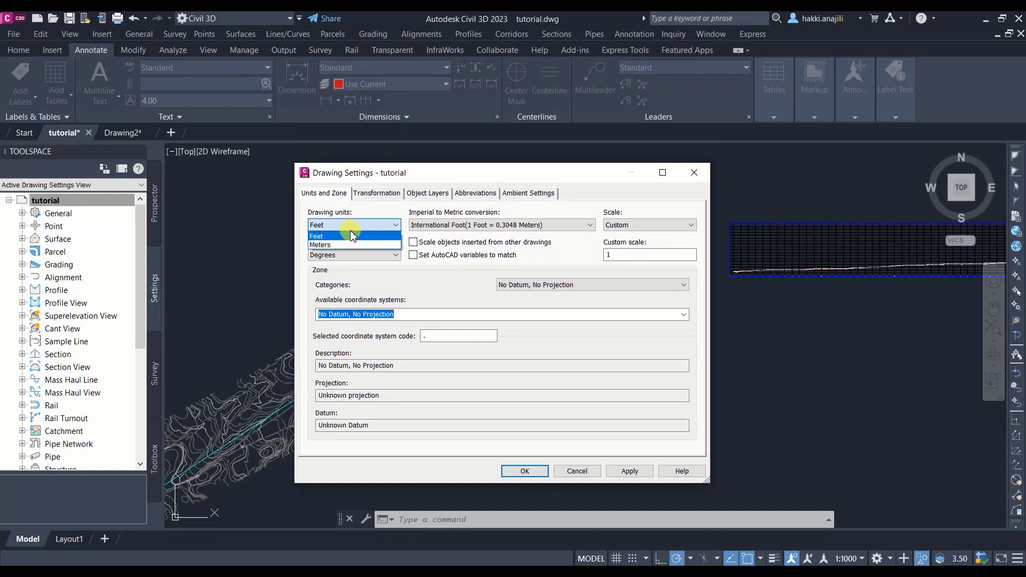
{"action": "left_click", "coordinate": [330, 249]}
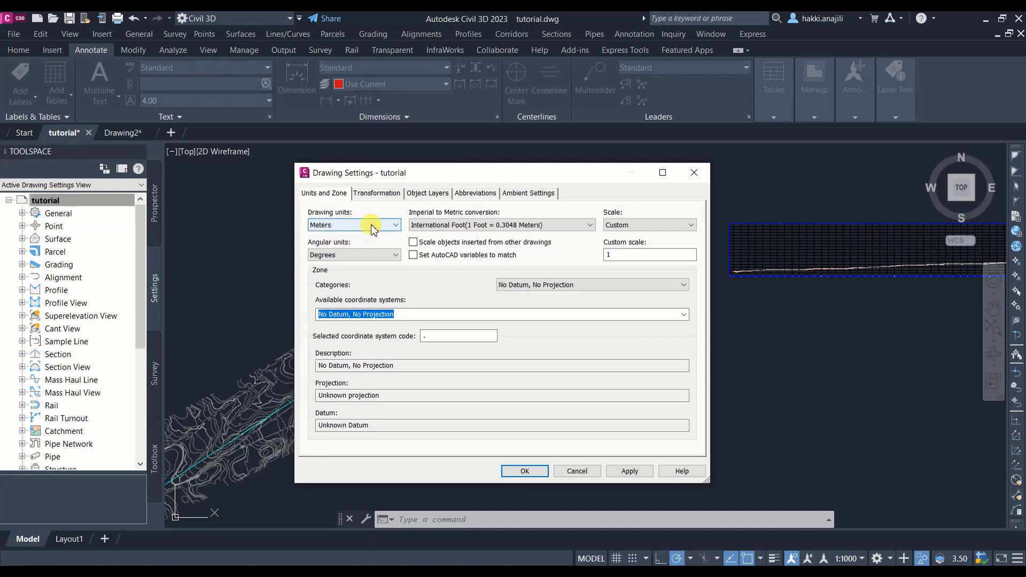
{"action": "left_click", "coordinate": [355, 225]}
{"action": "left_click", "coordinate": [353, 245]}
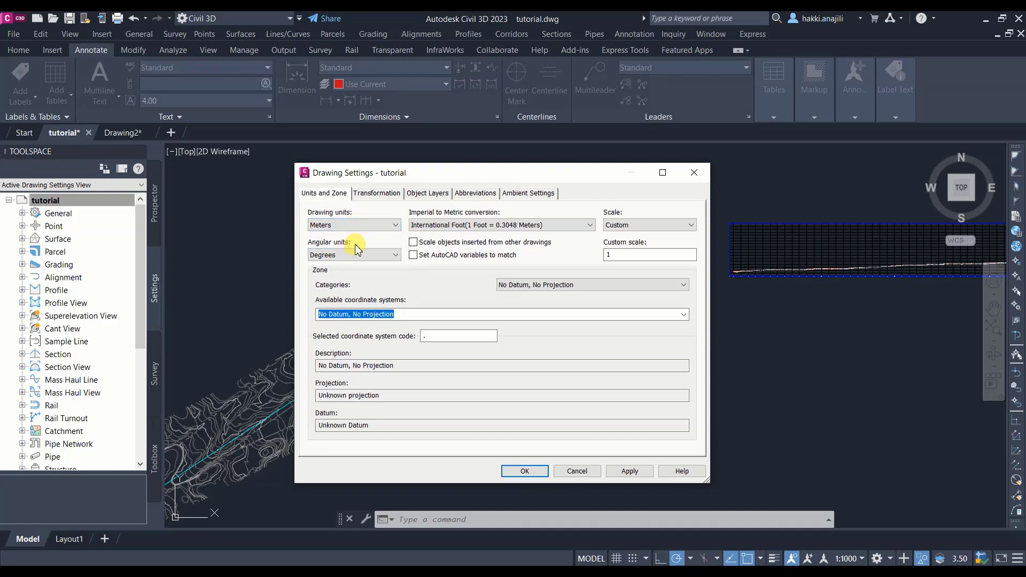
{"action": "left_click", "coordinate": [470, 225]}
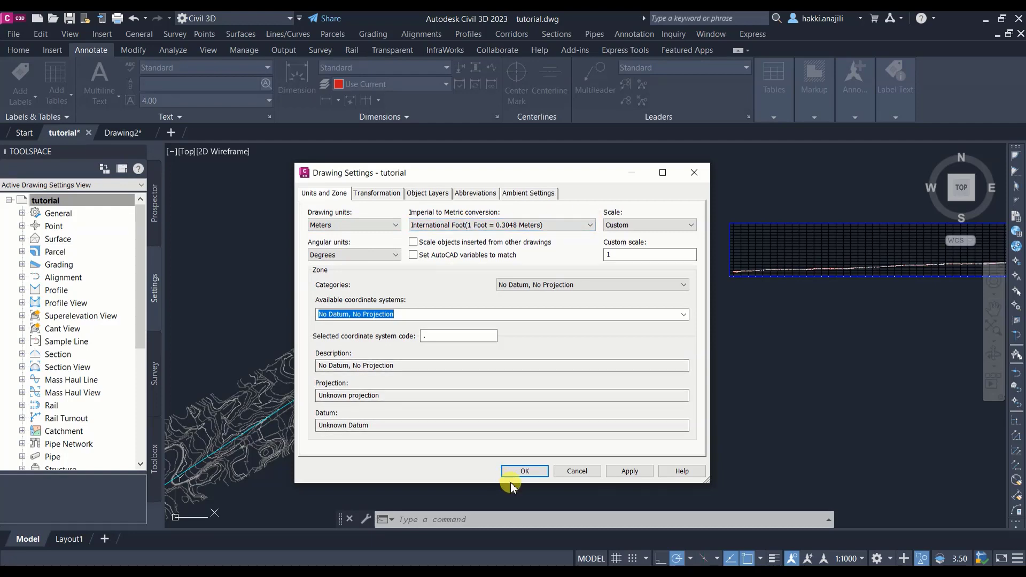
Step: Apply the metric drawing settings and set the annotation scale to 1:1000
{"action": "left_click", "coordinate": [525, 471]}
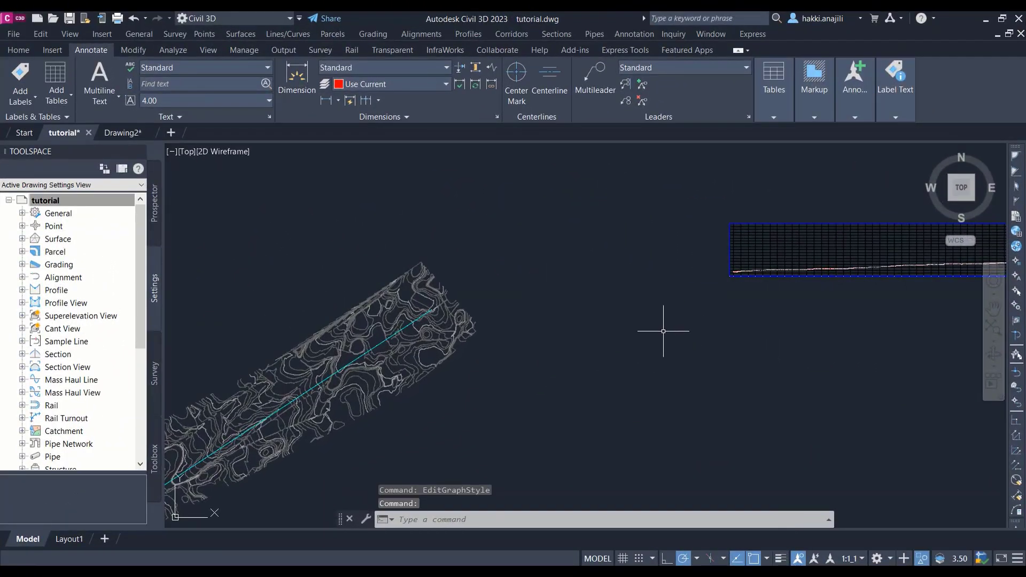
{"action": "left_click", "coordinate": [853, 560]}
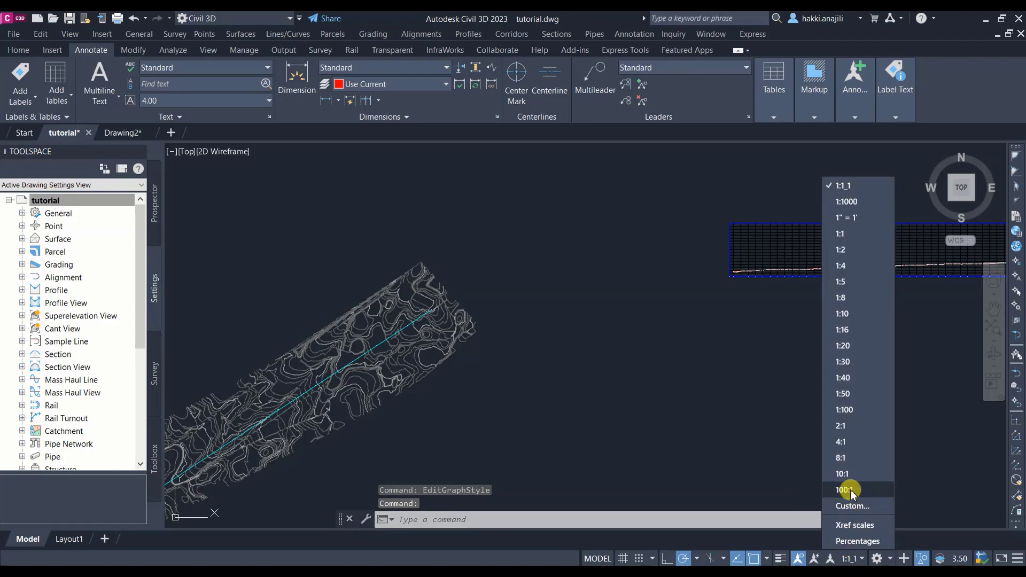
{"action": "left_click", "coordinate": [847, 202]}
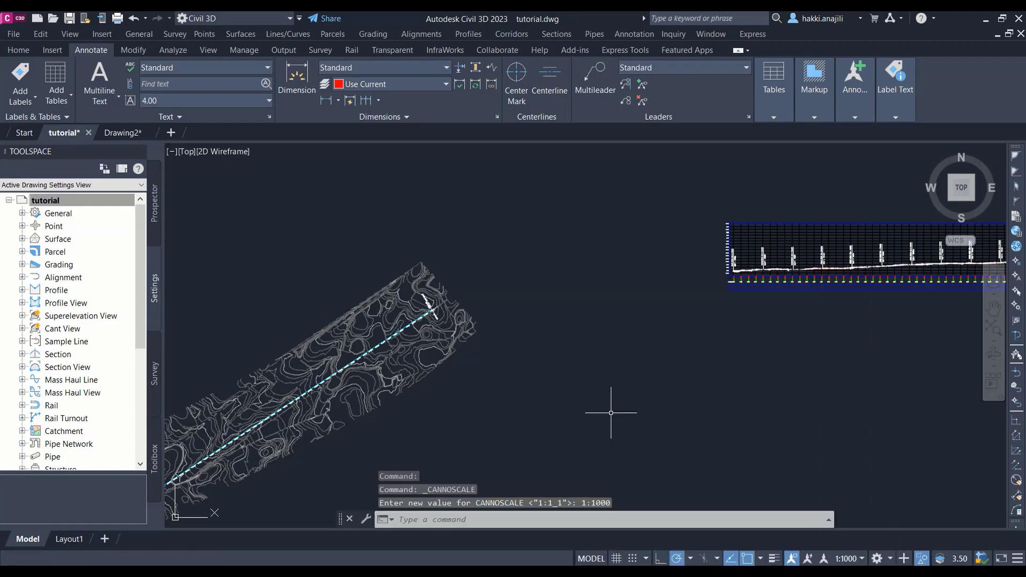
Step: Zoom in on the profile view and window-select it
{"action": "scroll", "coordinate": [791, 260], "scroll_direction": "up", "scroll_amount": 3}
{"action": "scroll", "coordinate": [618, 298], "scroll_direction": "up", "scroll_amount": 2}
{"action": "scroll", "coordinate": [591, 339], "scroll_direction": "up", "scroll_amount": 2}
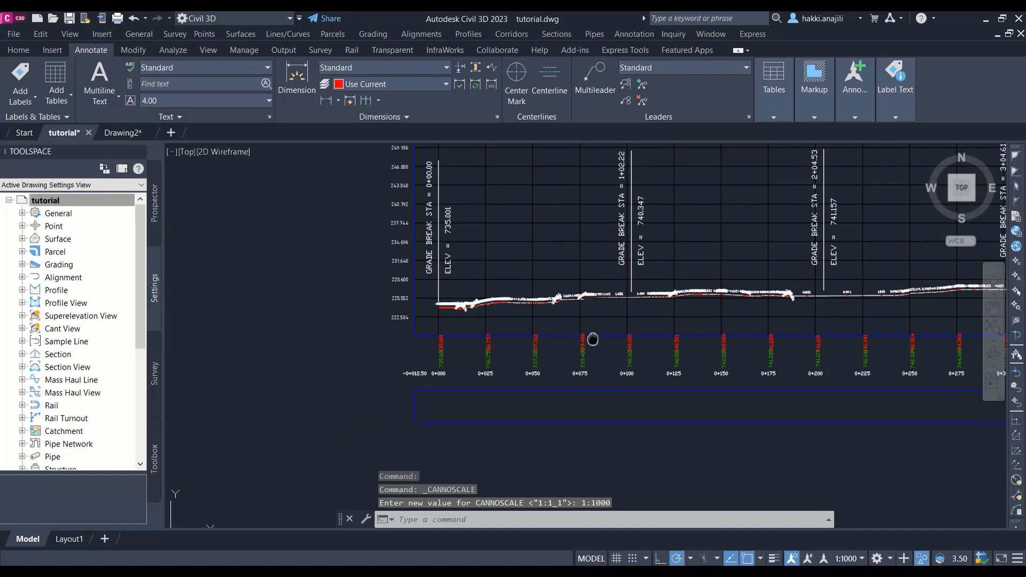
{"action": "scroll", "coordinate": [453, 323], "scroll_direction": "up", "scroll_amount": 2}
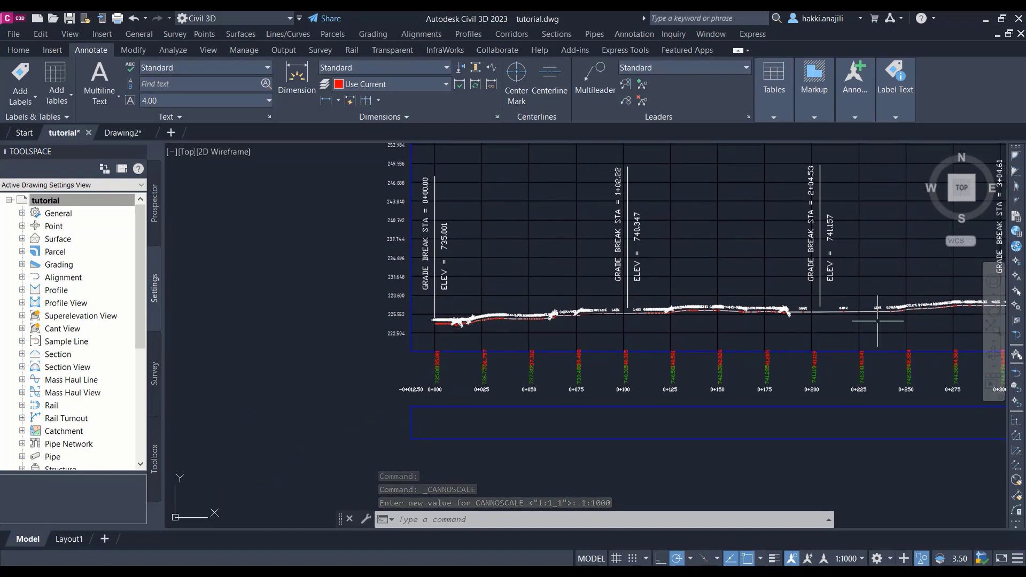
{"action": "middle_click_drag", "start_coordinate": [803, 376], "coordinate": [756, 368]}
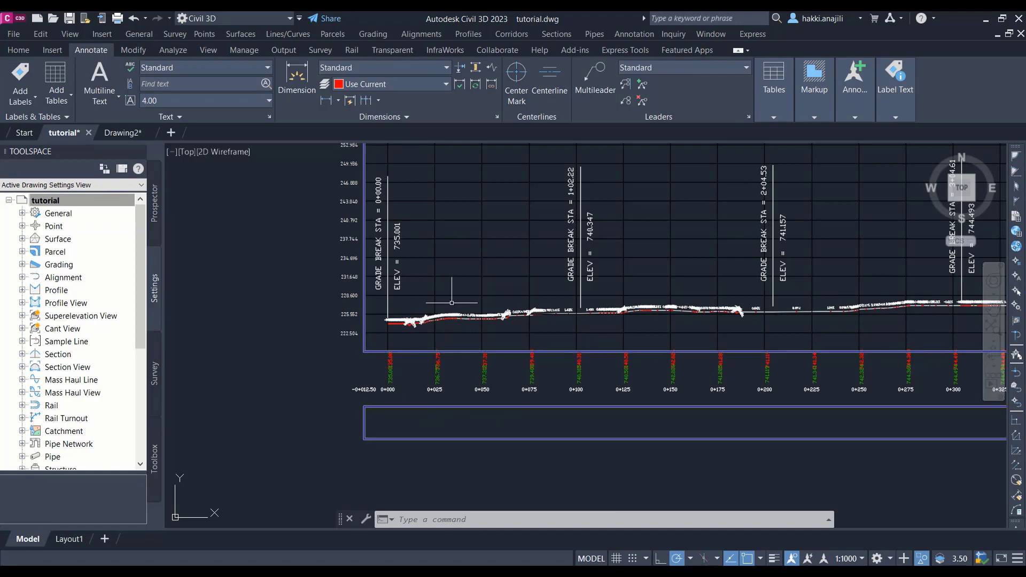
{"action": "scroll", "coordinate": [445, 322], "scroll_direction": "up", "scroll_amount": 2}
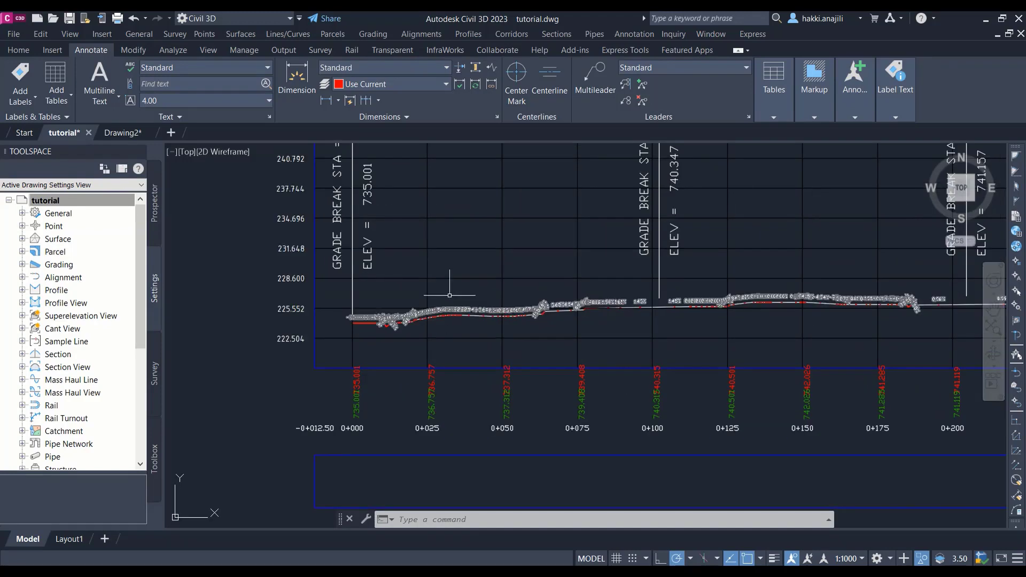
{"action": "middle_click_drag", "start_coordinate": [464, 267], "coordinate": [454, 309]}
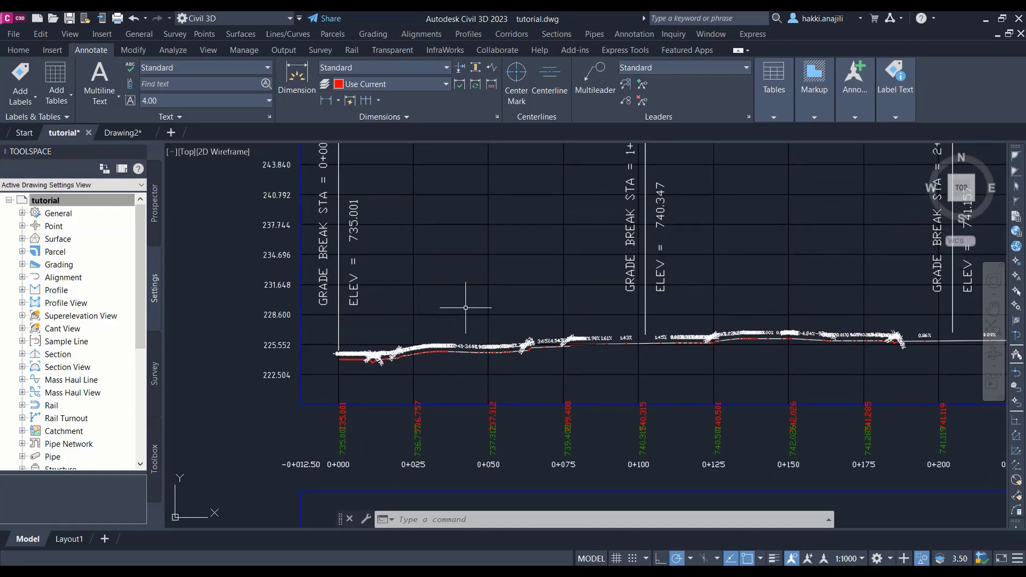
{"action": "left_click", "coordinate": [465, 307]}
{"action": "left_click", "coordinate": [458, 270]}
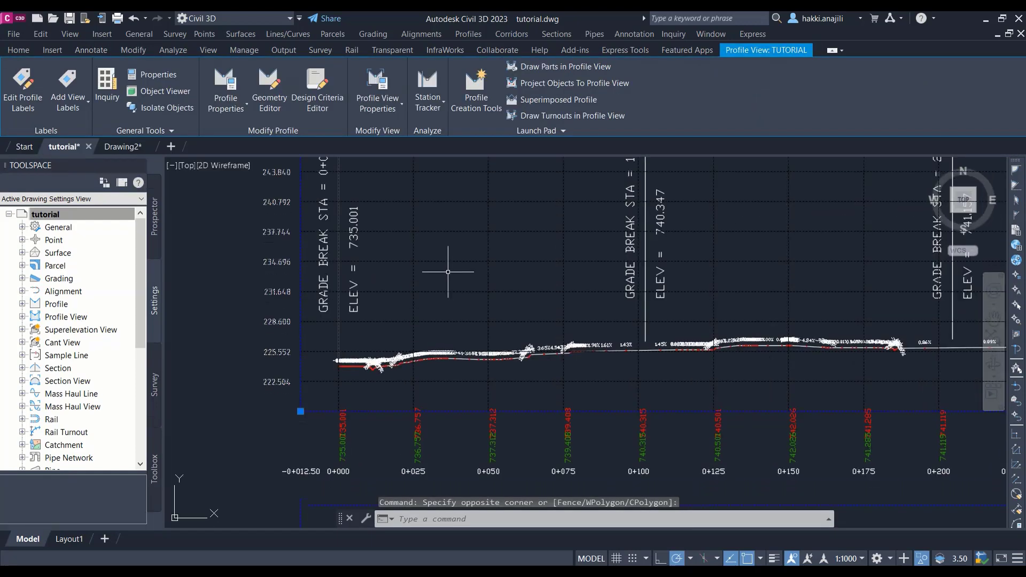
Step: Edit the profile view style to a custom 1:200 vertical scale with vertical exaggeration 5
{"action": "right_click", "coordinate": [448, 272]}
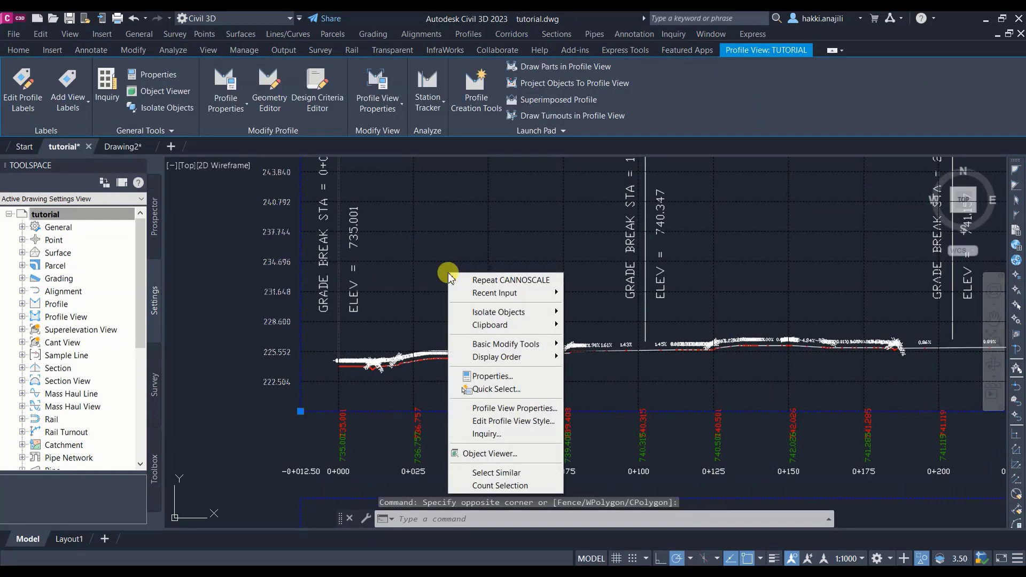
{"action": "left_click", "coordinate": [467, 409]}
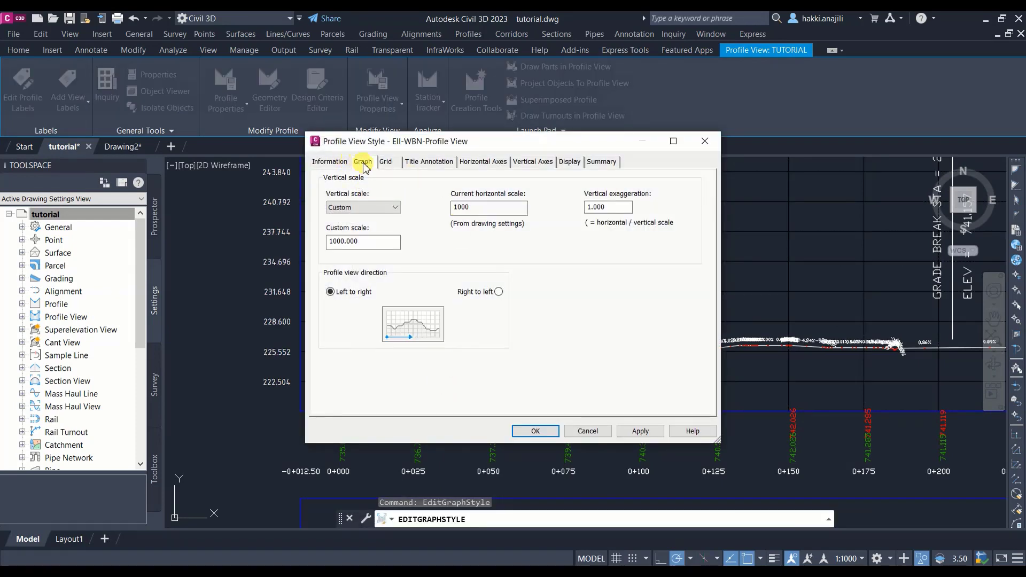
{"action": "left_click", "coordinate": [363, 208]}
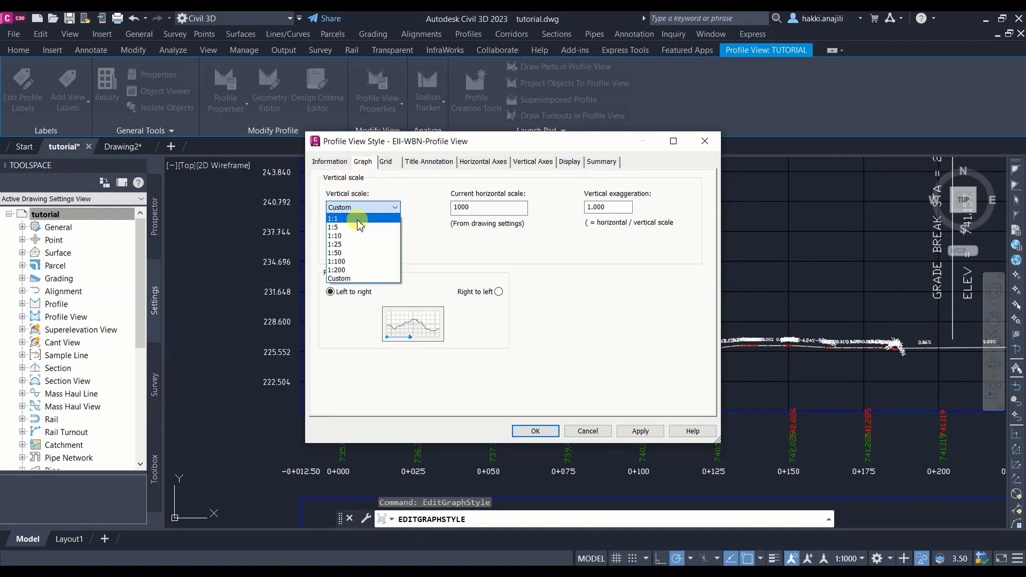
{"action": "left_click", "coordinate": [434, 256]}
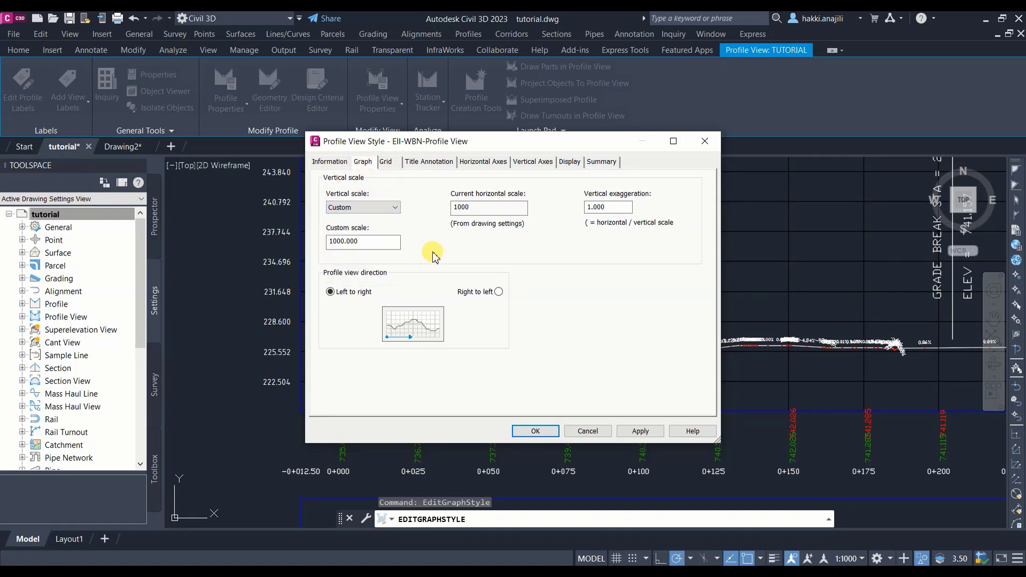
{"action": "double_click", "coordinate": [601, 207]}
{"action": "type", "text": "5"}
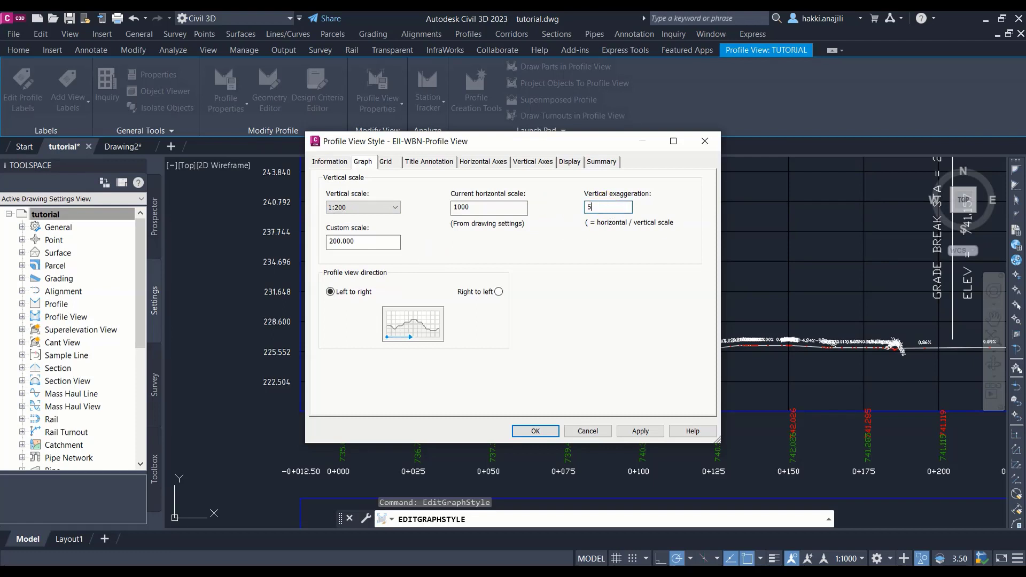
{"action": "left_click_drag", "start_coordinate": [352, 241], "coordinate": [308, 249]}
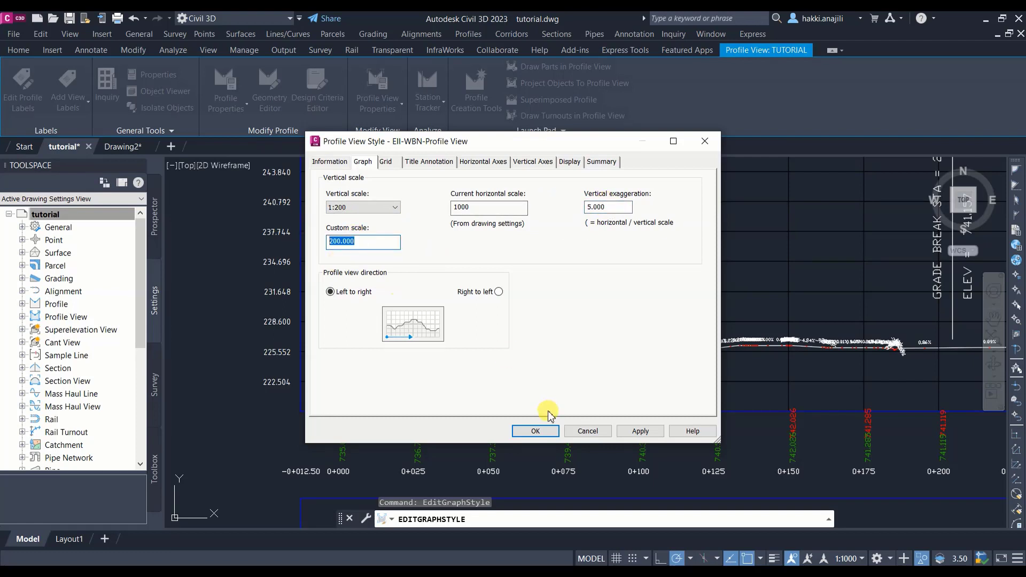
{"action": "left_click", "coordinate": [535, 431]}
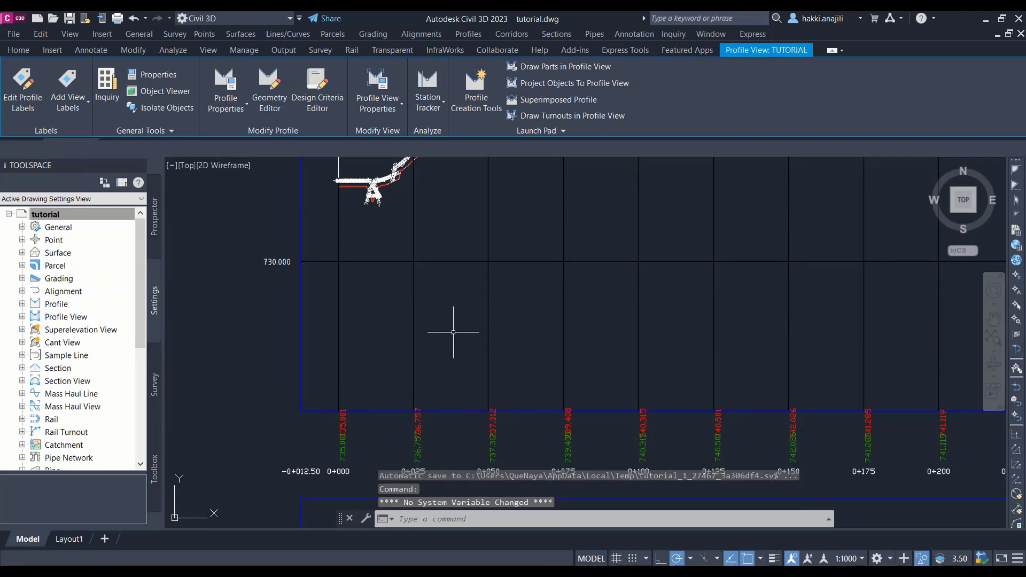
{"action": "key", "text": "Escape"}
{"action": "scroll", "coordinate": [453, 321], "scroll_direction": "down", "scroll_amount": 3}
{"action": "scroll", "coordinate": [451, 313], "scroll_direction": "down", "scroll_amount": 3}
{"action": "scroll", "coordinate": [422, 321], "scroll_direction": "up", "scroll_amount": 3}
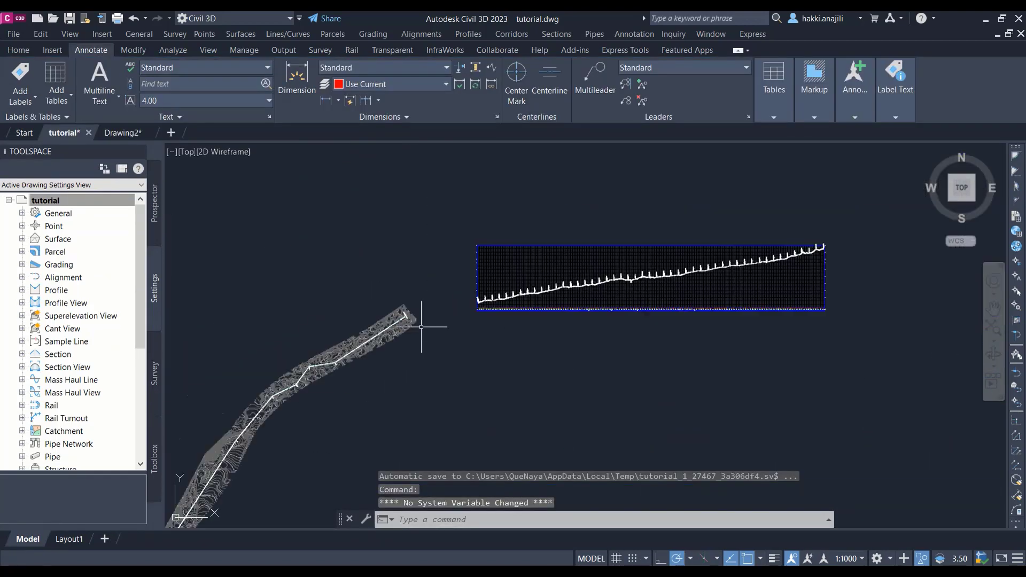
{"action": "scroll", "coordinate": [406, 299], "scroll_direction": "up", "scroll_amount": 3}
{"action": "scroll", "coordinate": [390, 278], "scroll_direction": "up", "scroll_amount": 3}
{"action": "scroll", "coordinate": [382, 264], "scroll_direction": "up", "scroll_amount": 2}
{"action": "scroll", "coordinate": [364, 275], "scroll_direction": "up", "scroll_amount": 1}
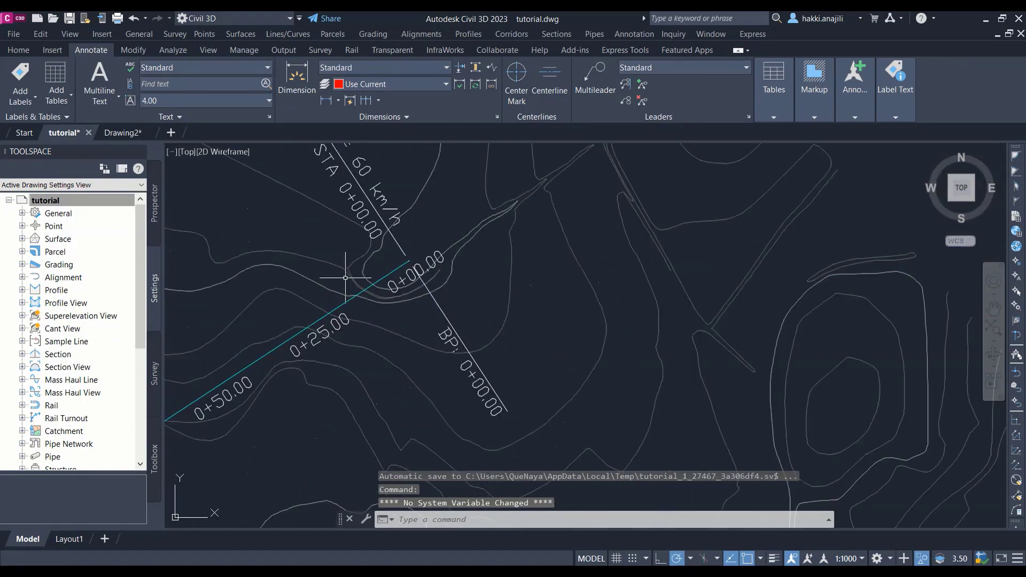
{"action": "scroll", "coordinate": [315, 291], "scroll_direction": "down", "scroll_amount": 4}
{"action": "scroll", "coordinate": [318, 310], "scroll_direction": "down", "scroll_amount": 2}
{"action": "scroll", "coordinate": [495, 291], "scroll_direction": "up", "scroll_amount": 1}
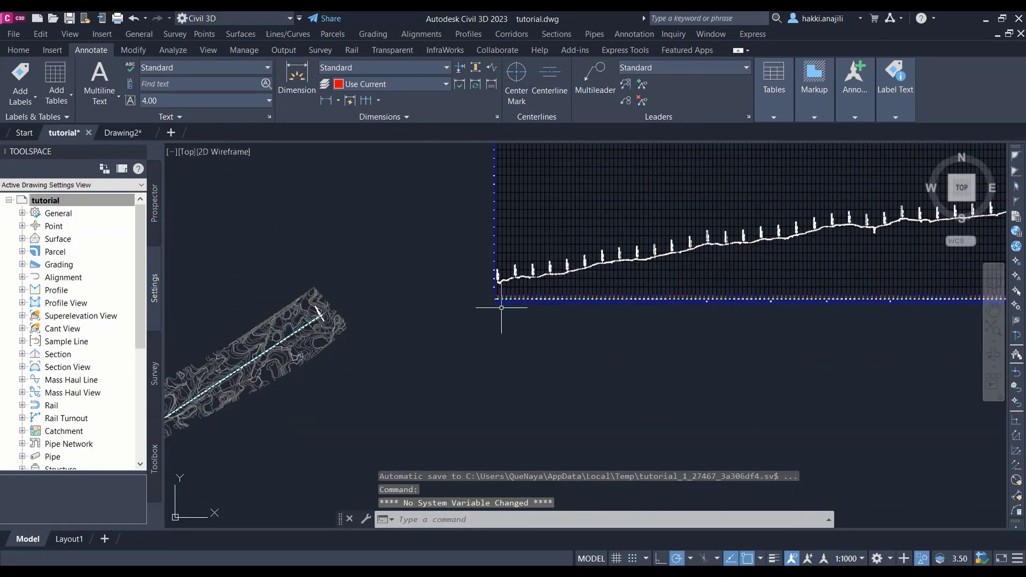
{"action": "scroll", "coordinate": [451, 328], "scroll_direction": "up", "scroll_amount": 1}
{"action": "scroll", "coordinate": [452, 327], "scroll_direction": "up", "scroll_amount": 1}
{"action": "scroll", "coordinate": [437, 298], "scroll_direction": "up", "scroll_amount": 1}
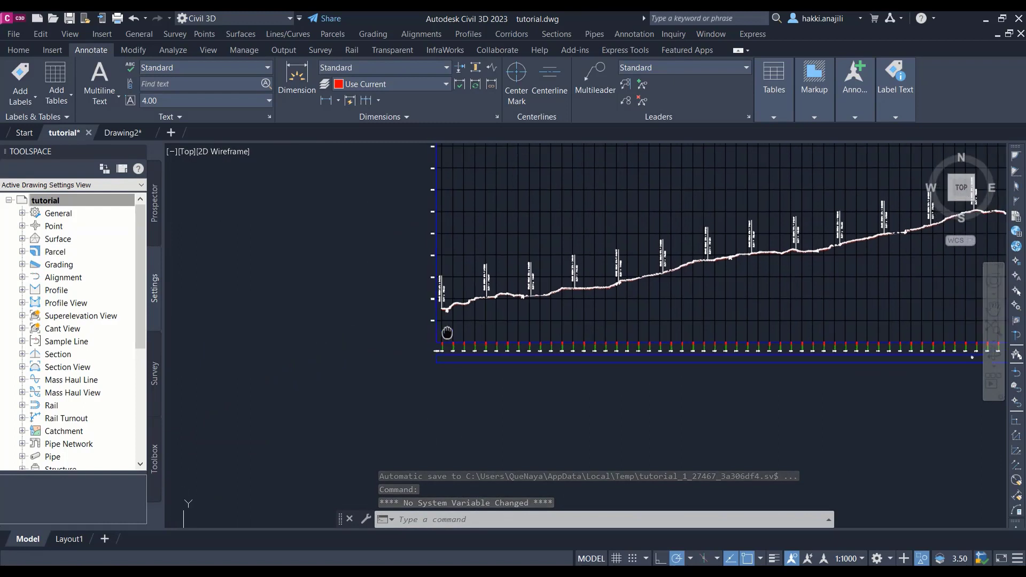
{"action": "middle_click_drag", "start_coordinate": [437, 297], "coordinate": [446, 324]}
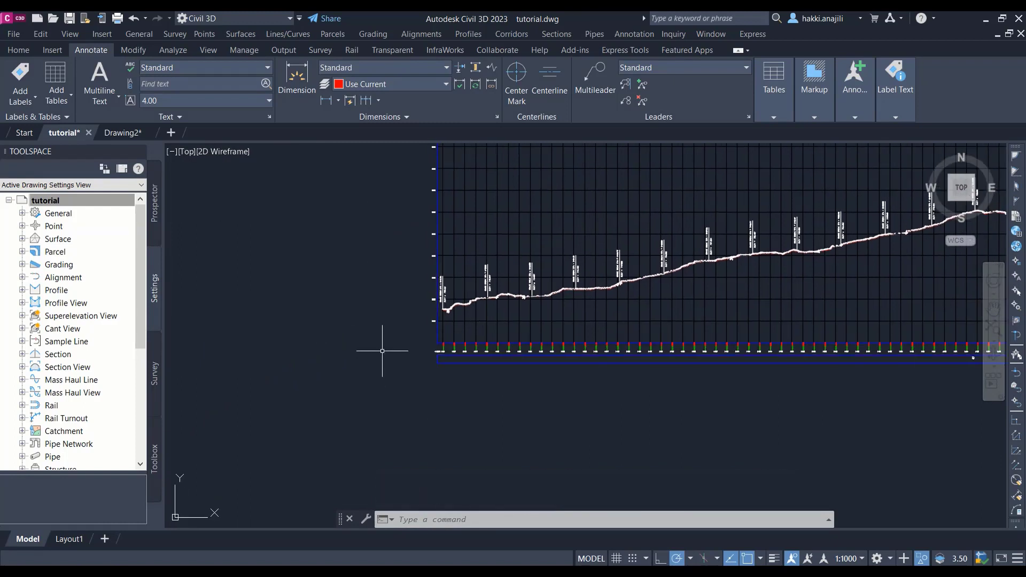
{"action": "left_click", "coordinate": [380, 364]}
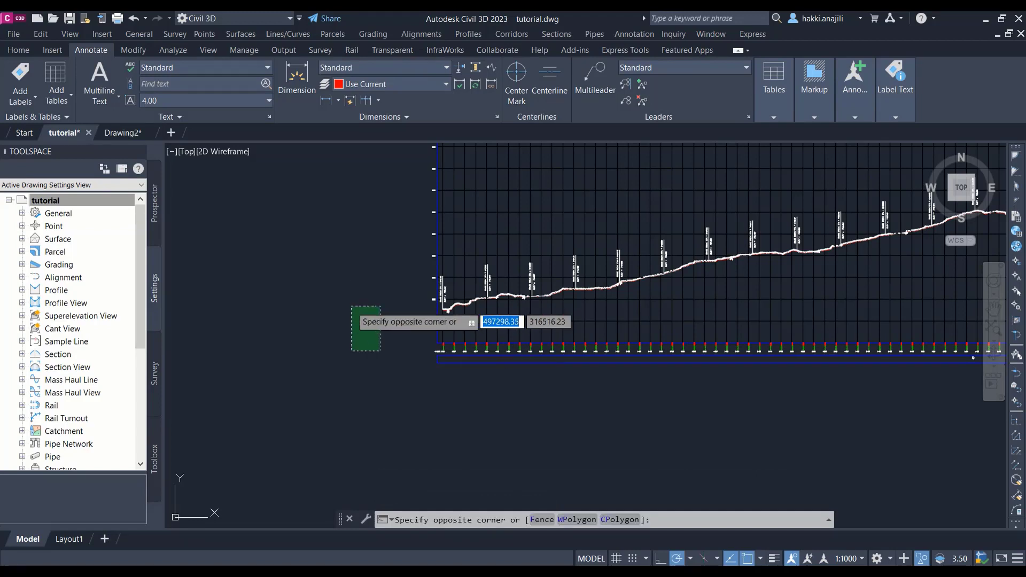
{"action": "left_click", "coordinate": [353, 307]}
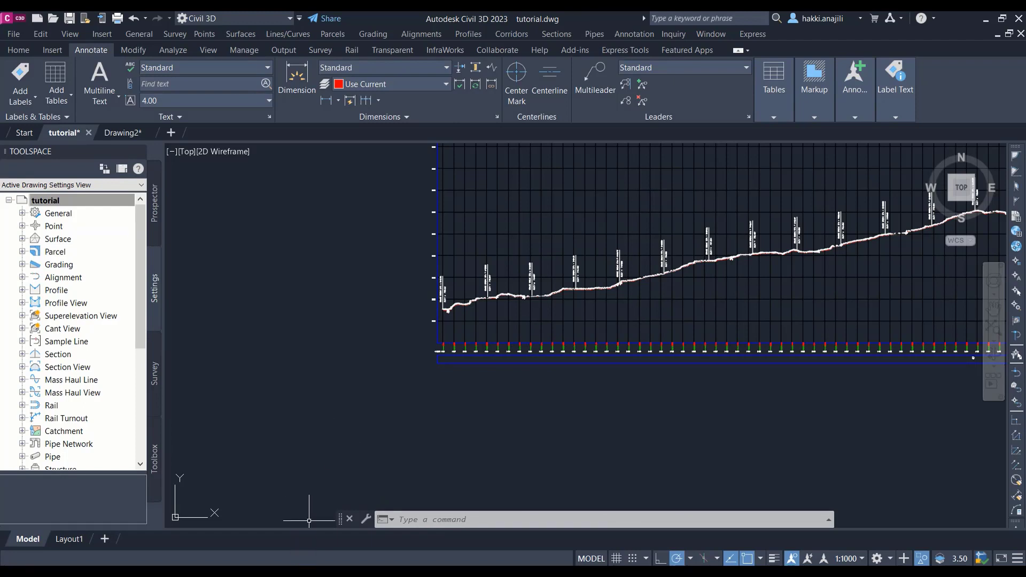
{"action": "left_click", "coordinate": [289, 554]}
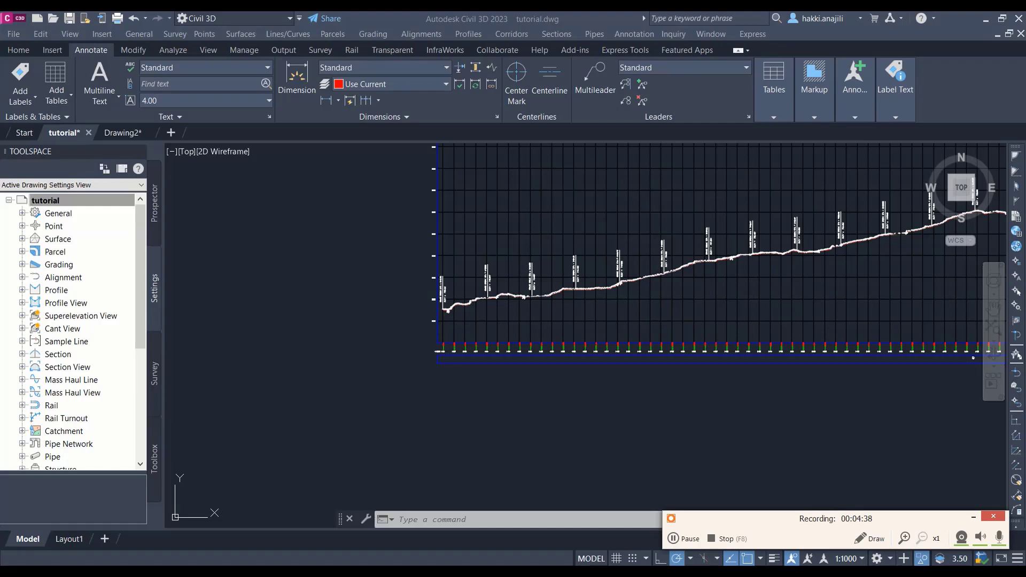